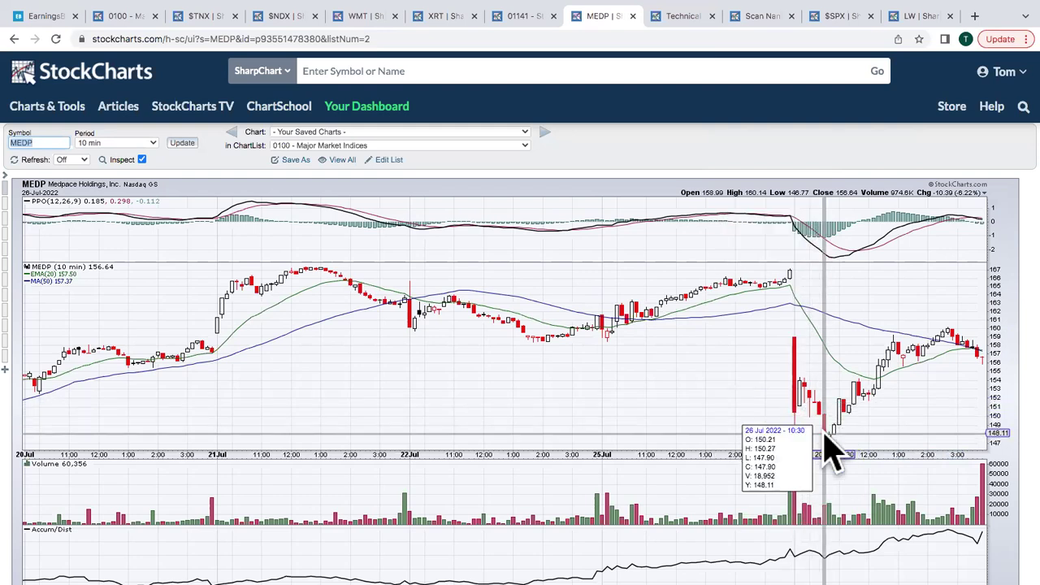
# Go back from the 10-minute chart to the daily chart of MEDP
pyautogui.click(14, 38)
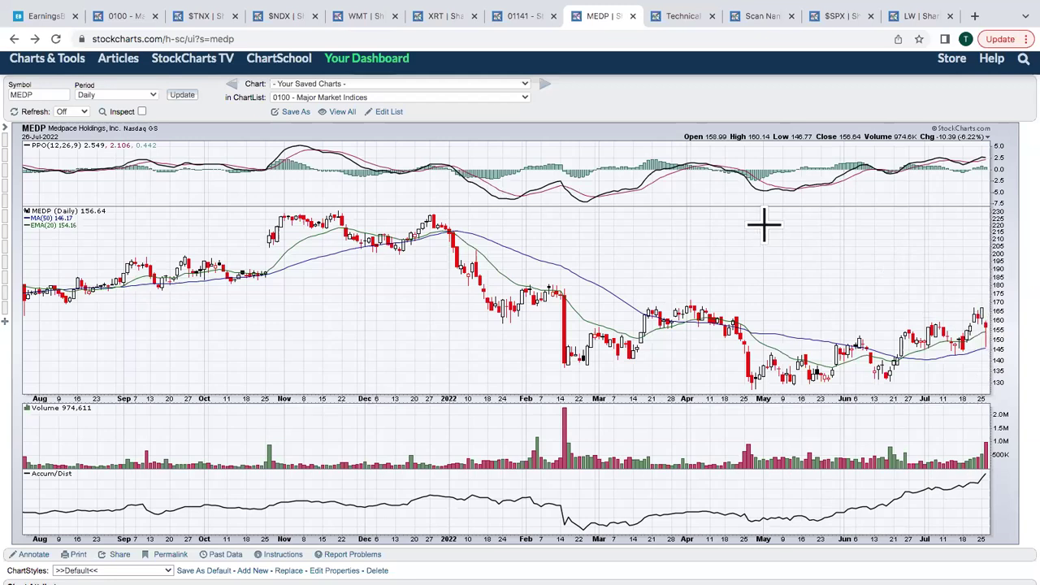
# Go to the scan workbench and look through the saved ChartLists offered as scan components
pyautogui.click(688, 17)
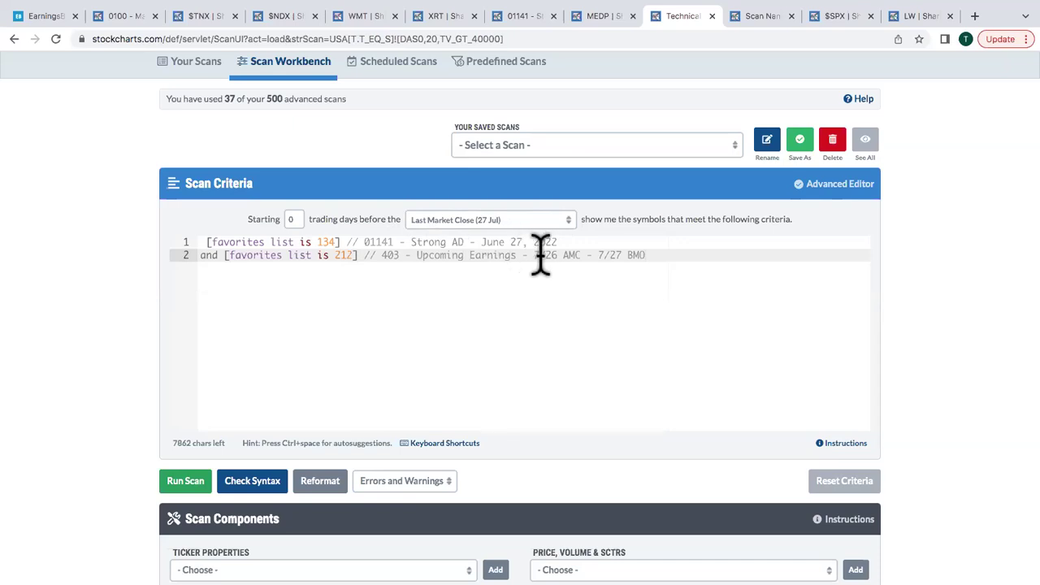
pyautogui.scroll(-4, 540, 256)
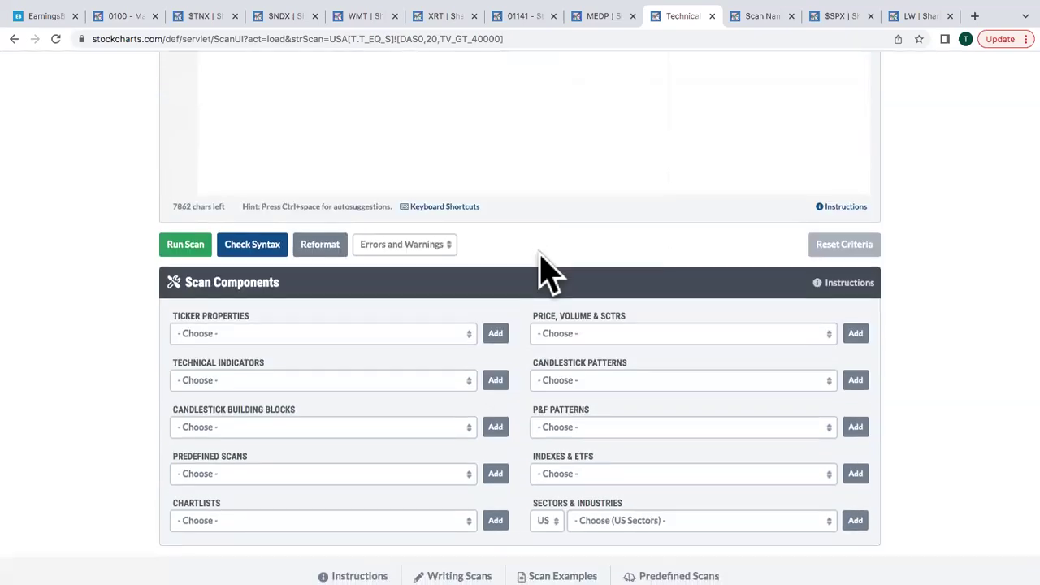
pyautogui.click(406, 439)
pyautogui.scroll(-10, 407, 476)
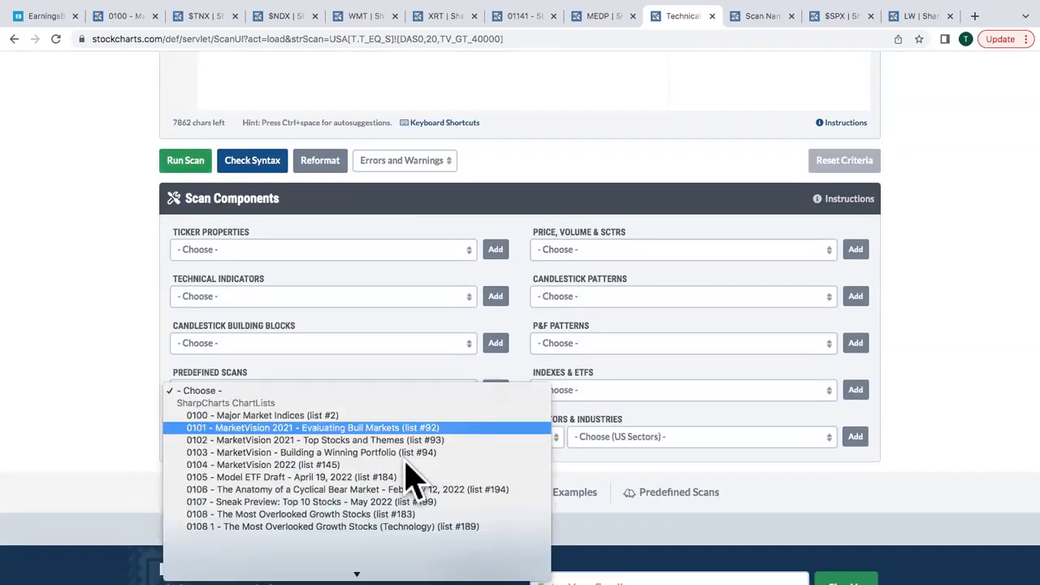
pyautogui.scroll(5, 410, 480)
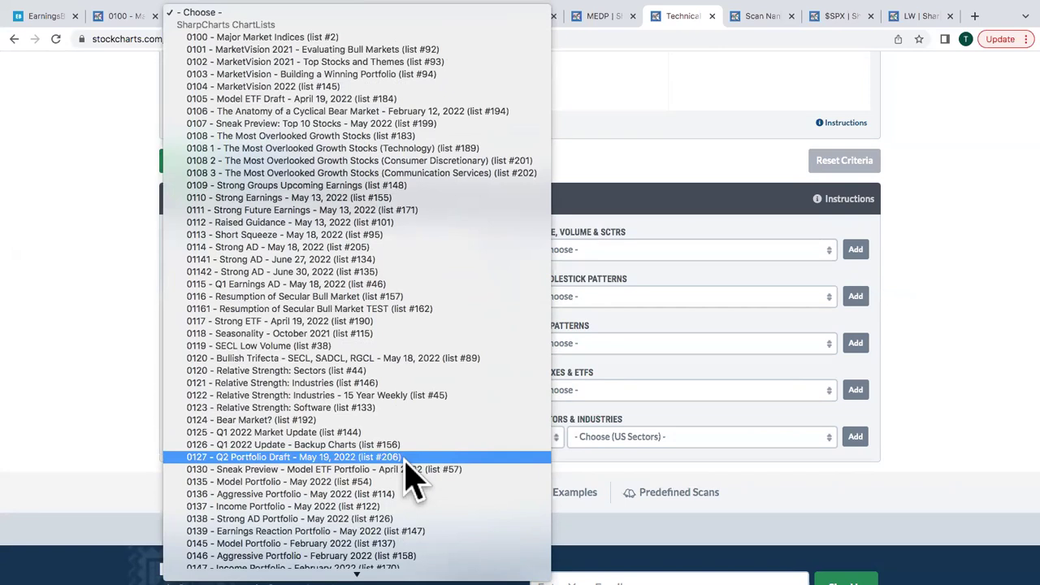
pyautogui.click(861, 325)
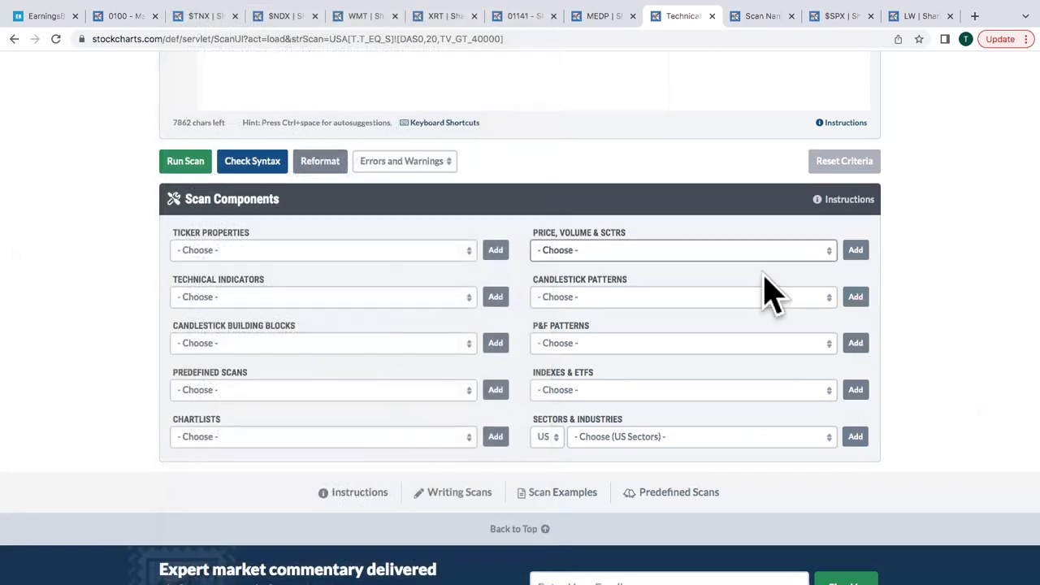
pyautogui.scroll(5, 772, 293)
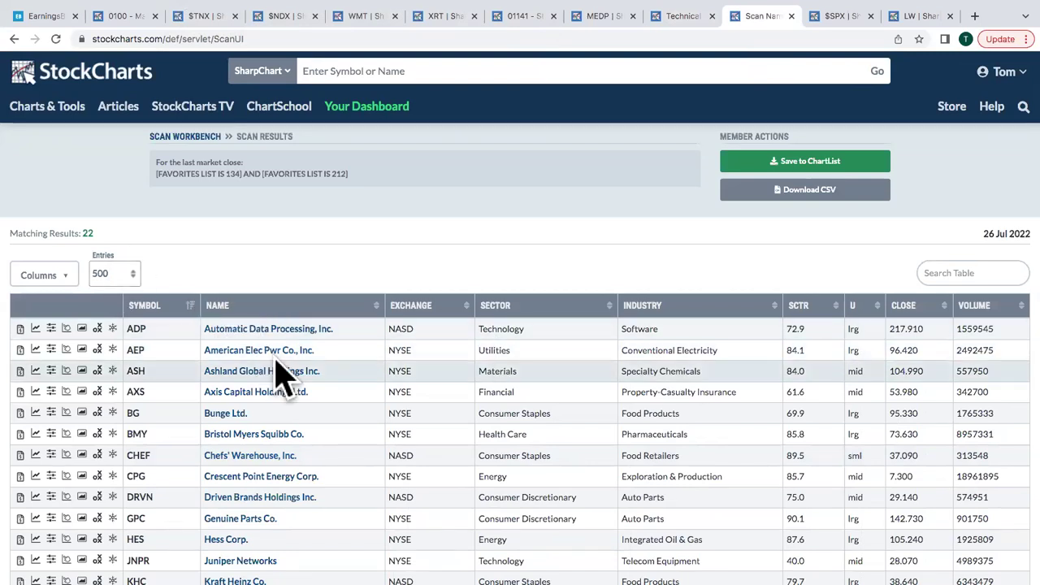
# Save the scan results as a new SharpCharts ChartList named "999 - Earnings With Strong AD"
pyautogui.scroll(-2, 280, 374)
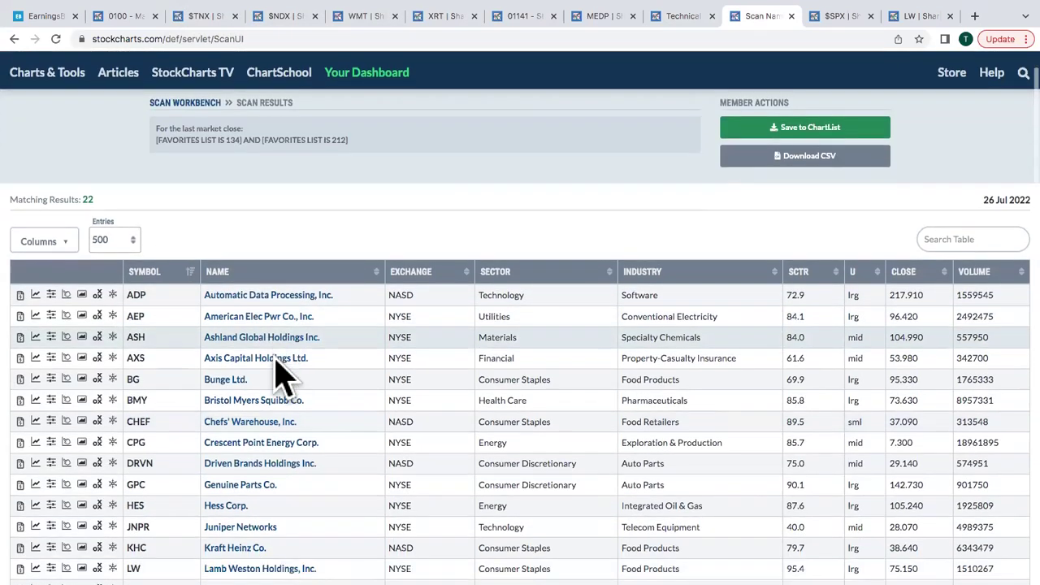
pyautogui.scroll(-2, 280, 374)
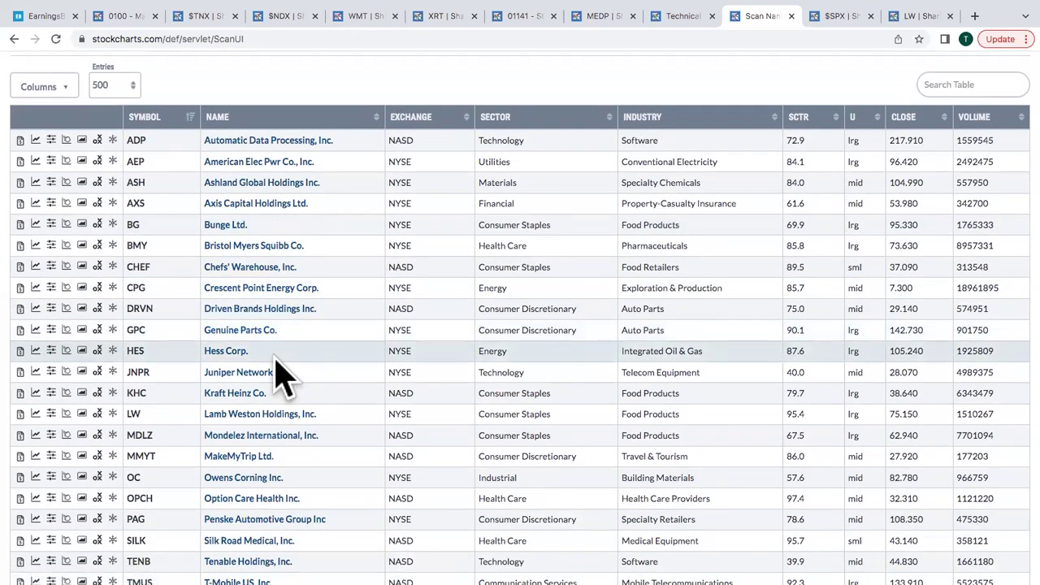
pyautogui.scroll(3, 281, 374)
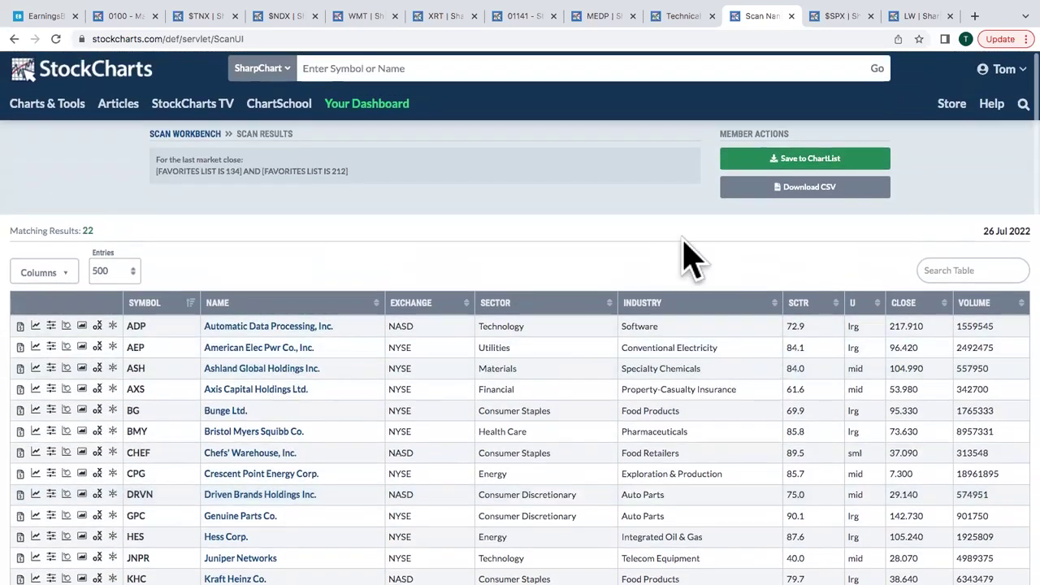
pyautogui.click(799, 164)
pyautogui.moveTo(469, 247); pyautogui.dragTo(203, 260)
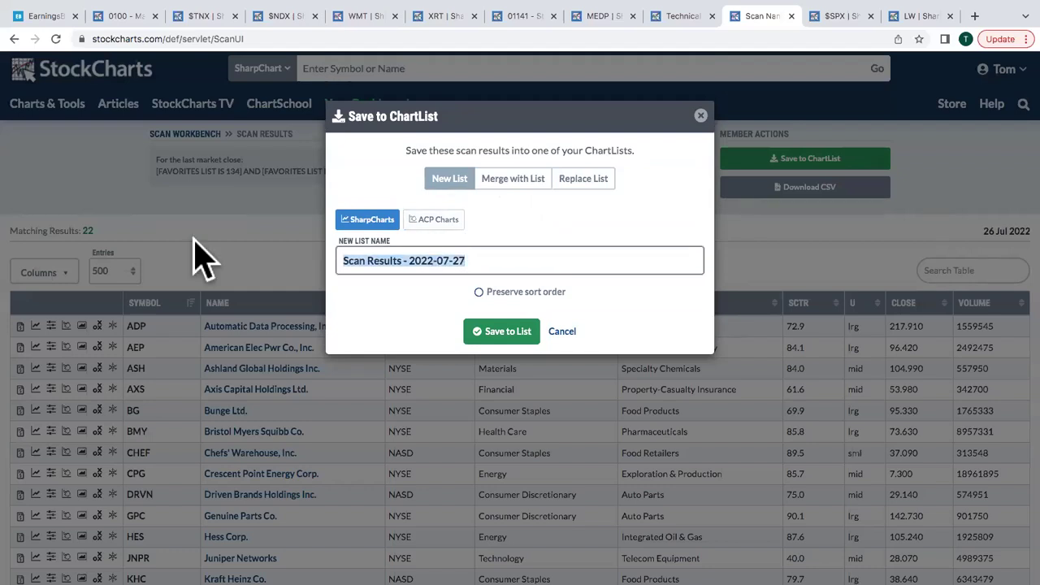
pyautogui.write('999-')
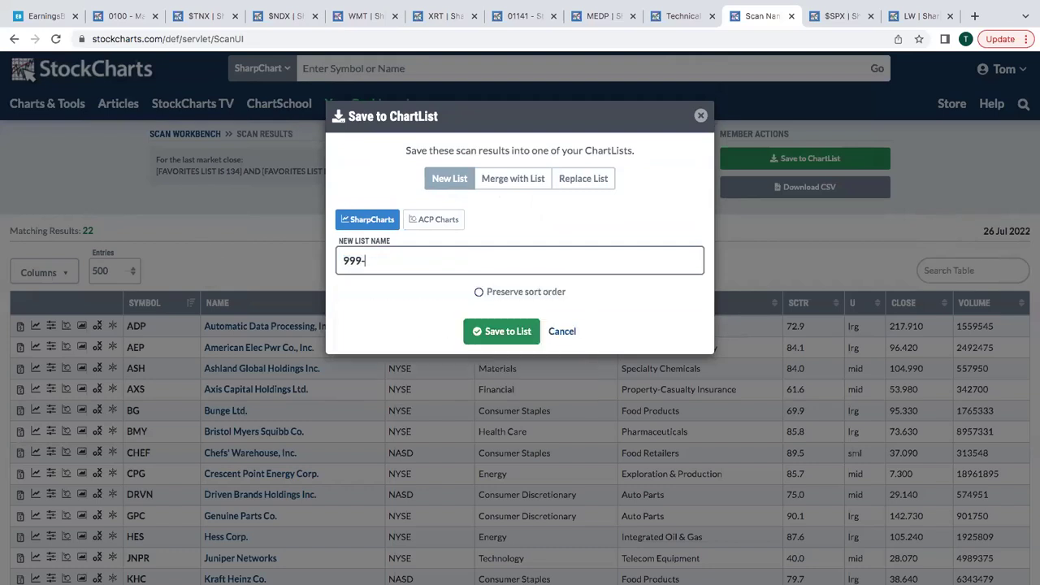
pyautogui.write(' -Earnings We')
pyautogui.press('BackSpace')
pyautogui.write('ith STra')
pyautogui.press('BackSpace')
pyautogui.press('BackSpace')
pyautogui.press('BackSpace')
pyautogui.write('trong AD')
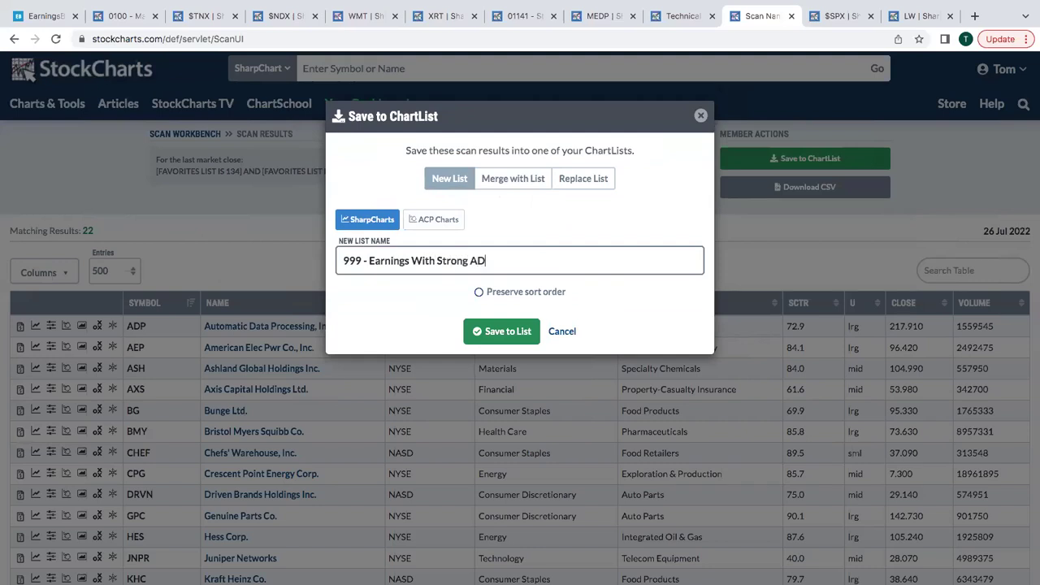
pyautogui.click(499, 325)
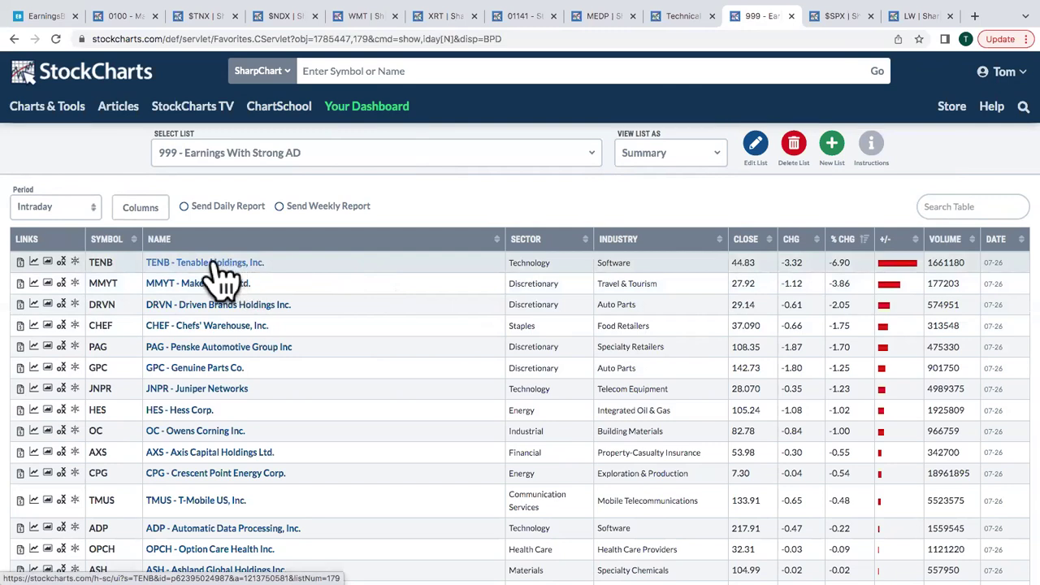
# Open the ChartList "403 - Upcoming Earnings - 7/26 AMC - 7/27 BMO" and display it in Edit view
pyautogui.scroll(-5, 377, 348)
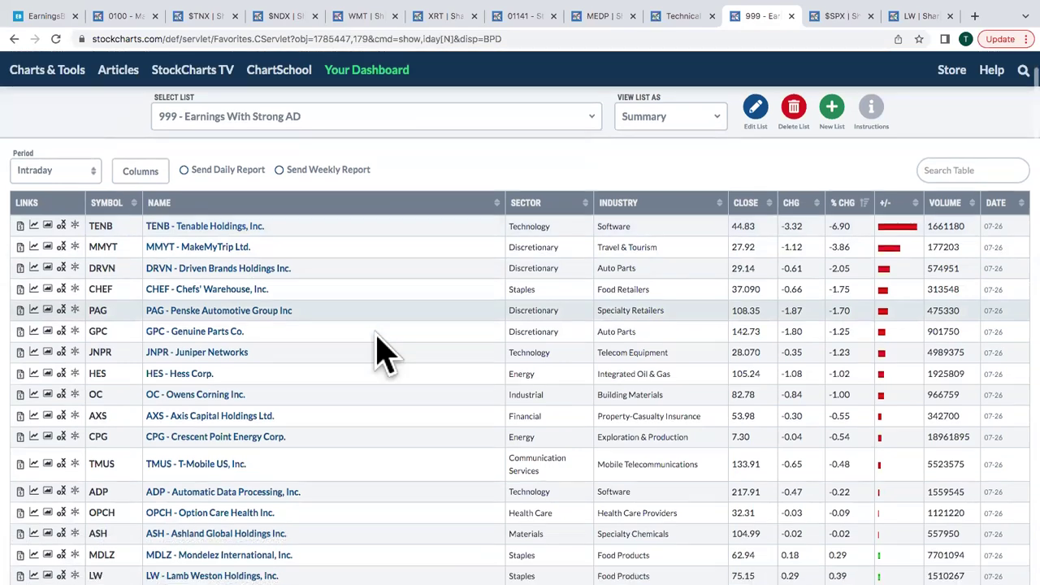
pyautogui.scroll(5, 376, 348)
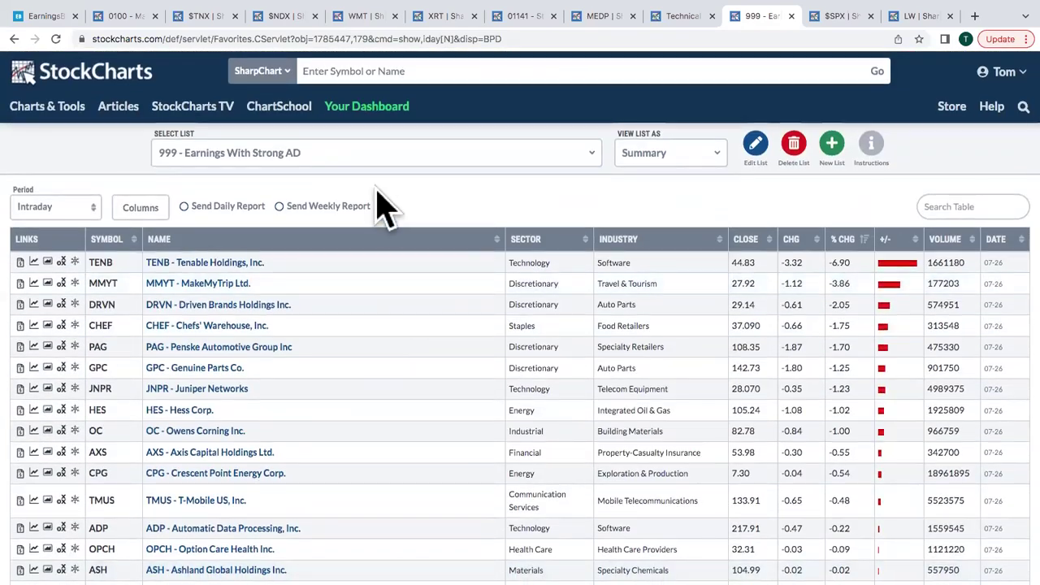
pyautogui.click(378, 165)
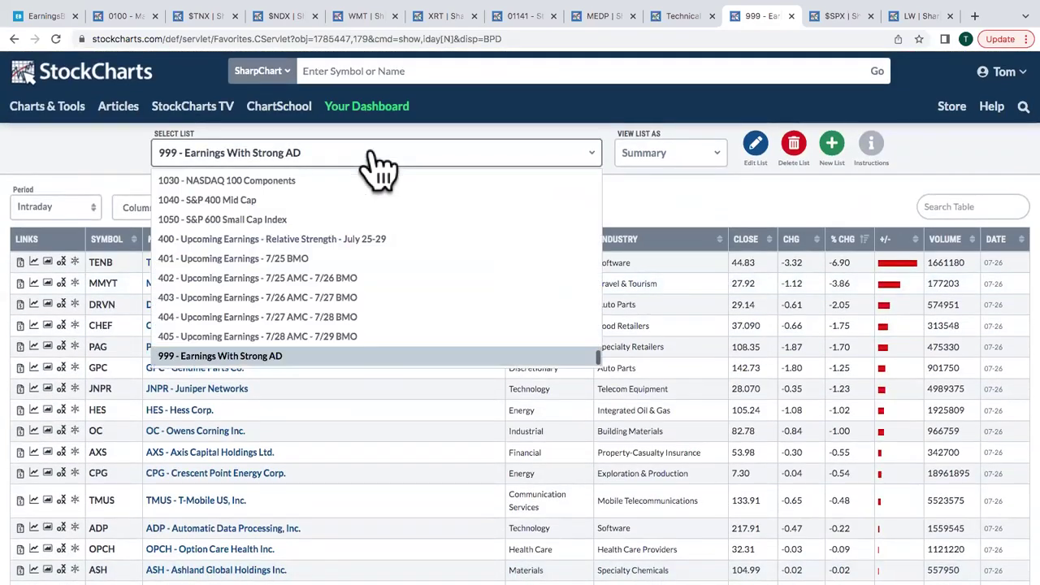
pyautogui.click(331, 297)
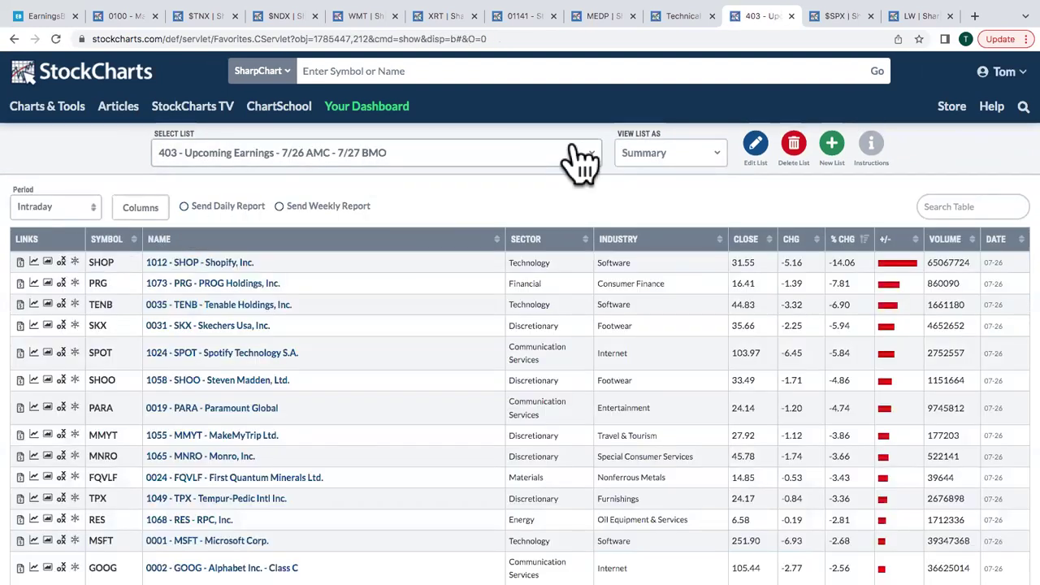
pyautogui.click(650, 159)
pyautogui.click(634, 395)
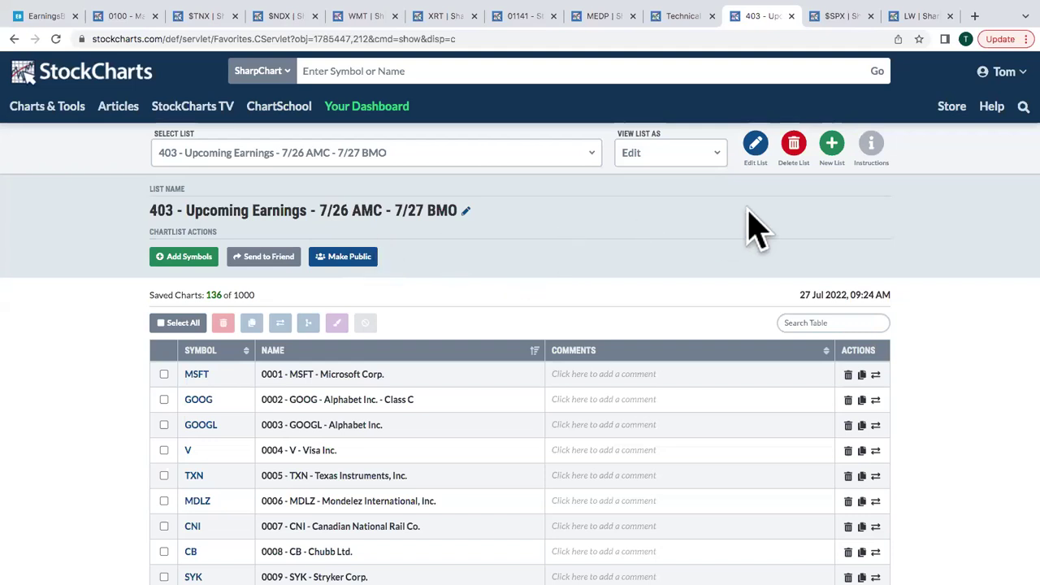
# Return the 403 list to Summary view and sort it by percent change, gainers first and then biggest losers first
pyautogui.click(666, 155)
pyautogui.click(658, 178)
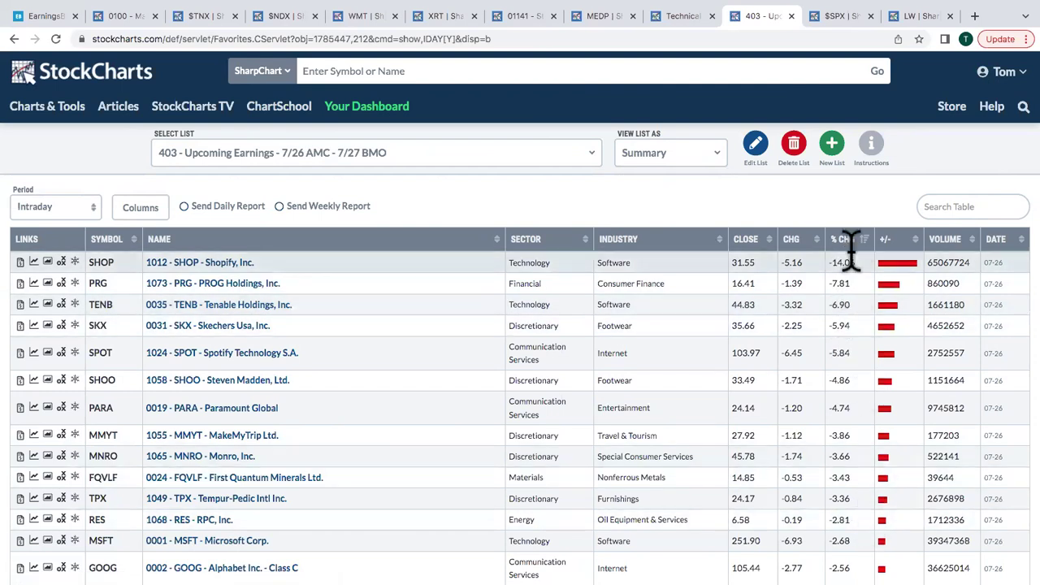
pyautogui.click(847, 242)
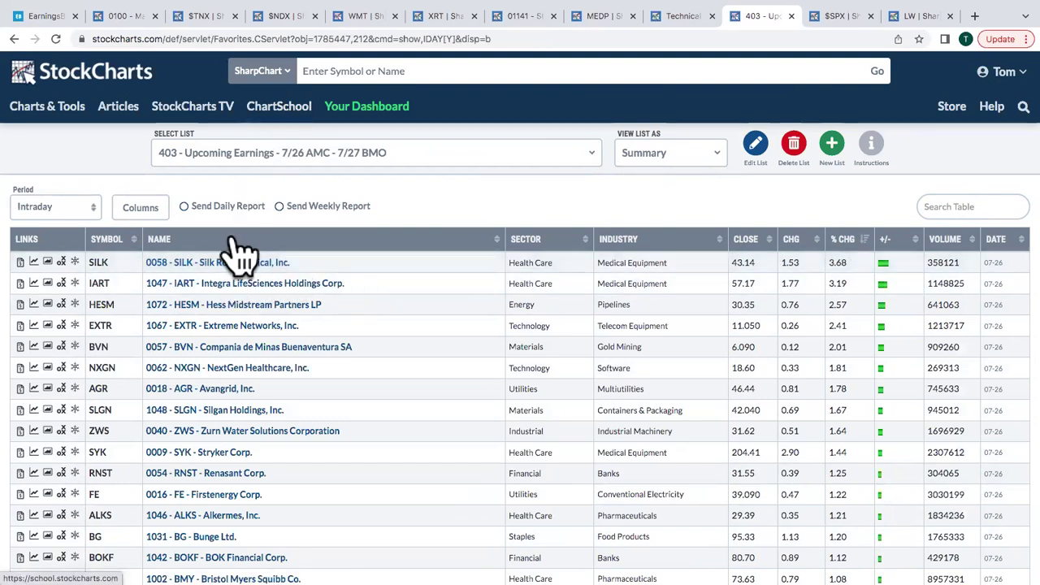
pyautogui.click(849, 243)
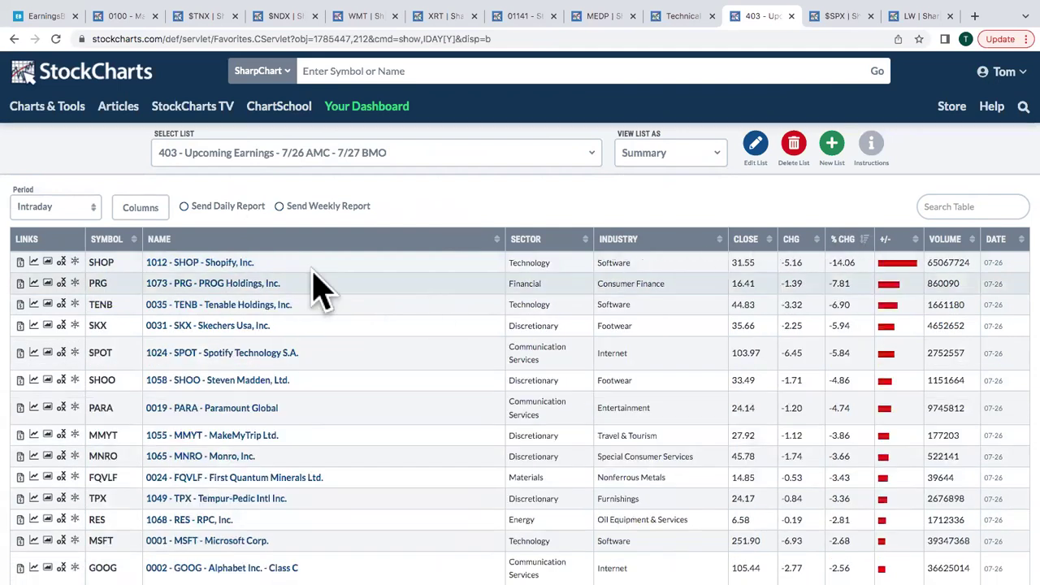
# Look up the Symbol Summary page for SHOP
pyautogui.click(257, 77)
pyautogui.click(273, 98)
pyautogui.click(332, 71)
pyautogui.write('shop')
pyautogui.press('Return')
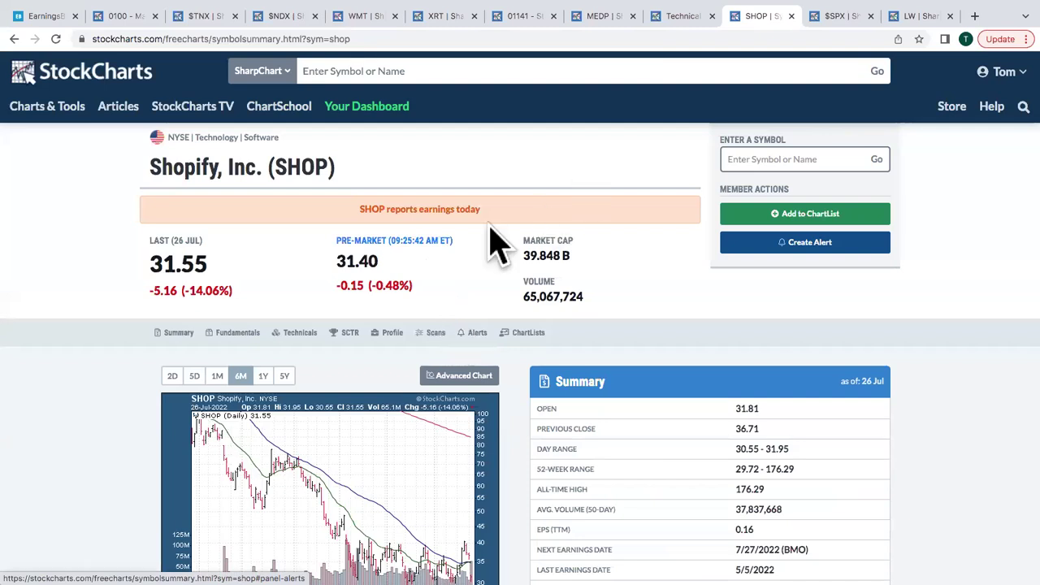
# Look up the symbol summary for META
pyautogui.click(740, 160)
pyautogui.write('meta')
pyautogui.press('Return')
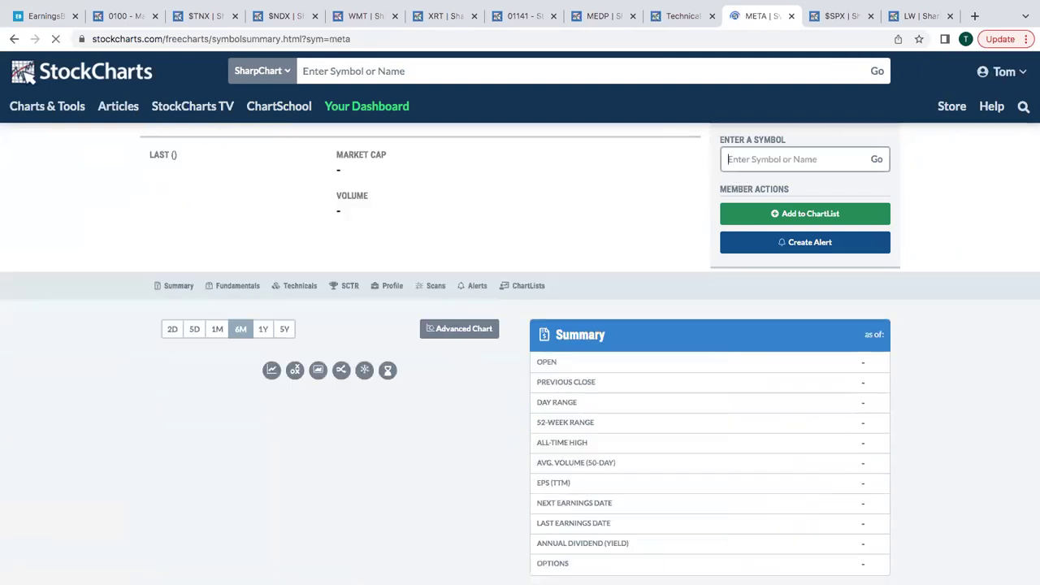
# Look up the symbol summaries for GOOGL and MSFT
pyautogui.write('goog')
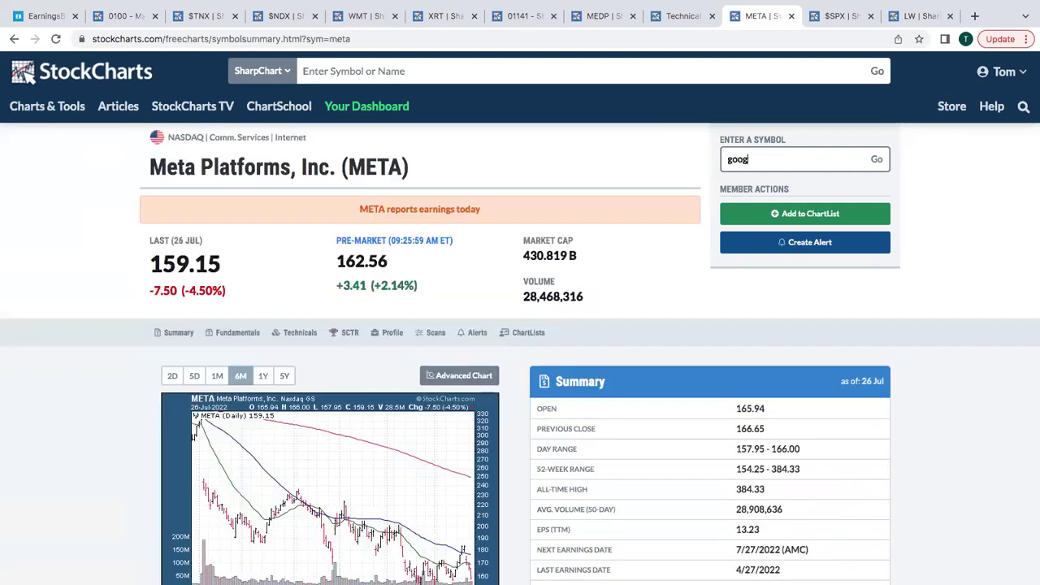
pyautogui.write('l')
pyautogui.press('Return')
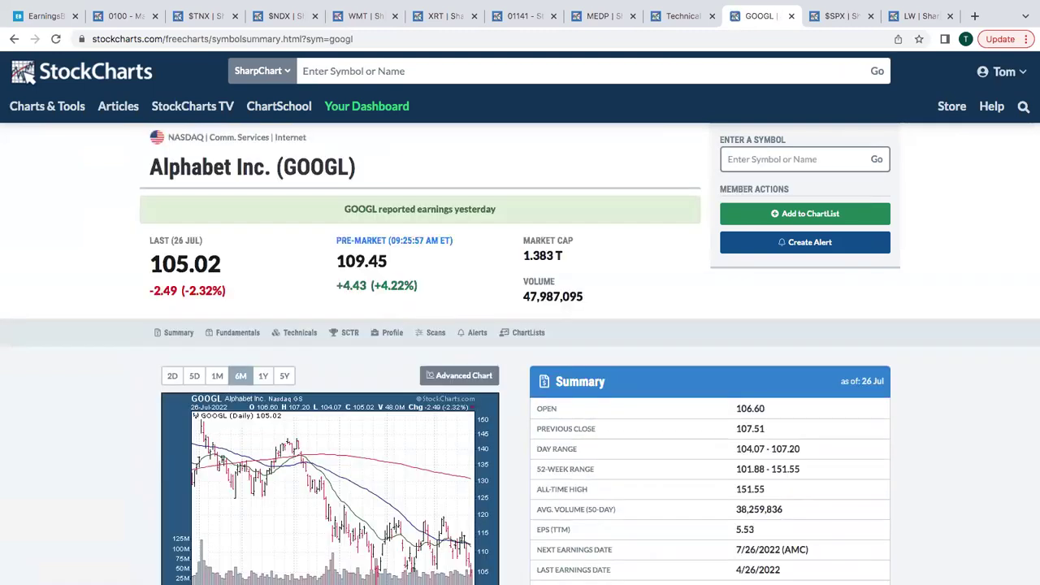
pyautogui.press('Return')
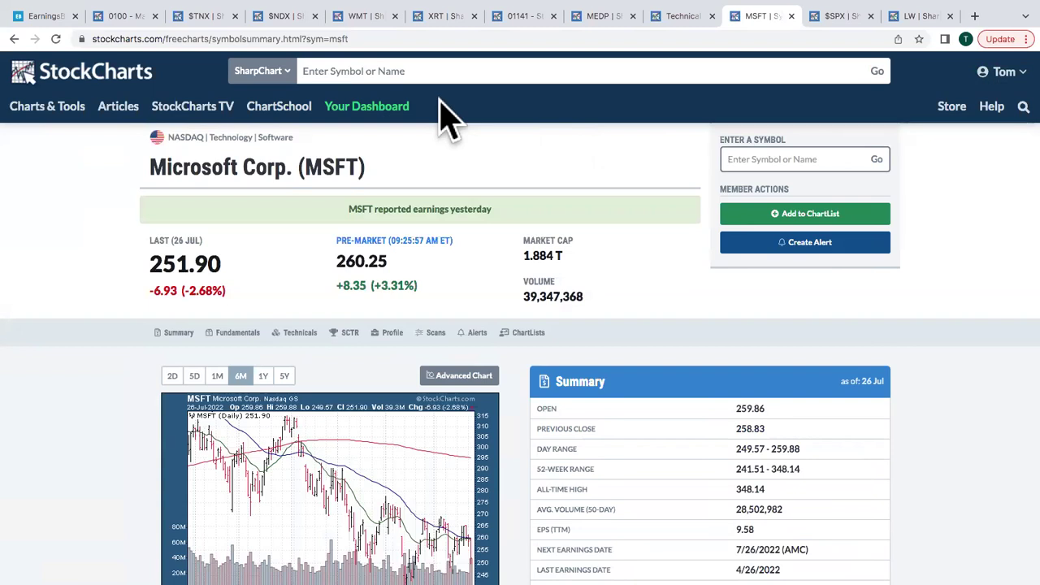
# Return to the 403 Upcoming Earnings ChartList and review its stocks by percent change
pyautogui.click(14, 39)
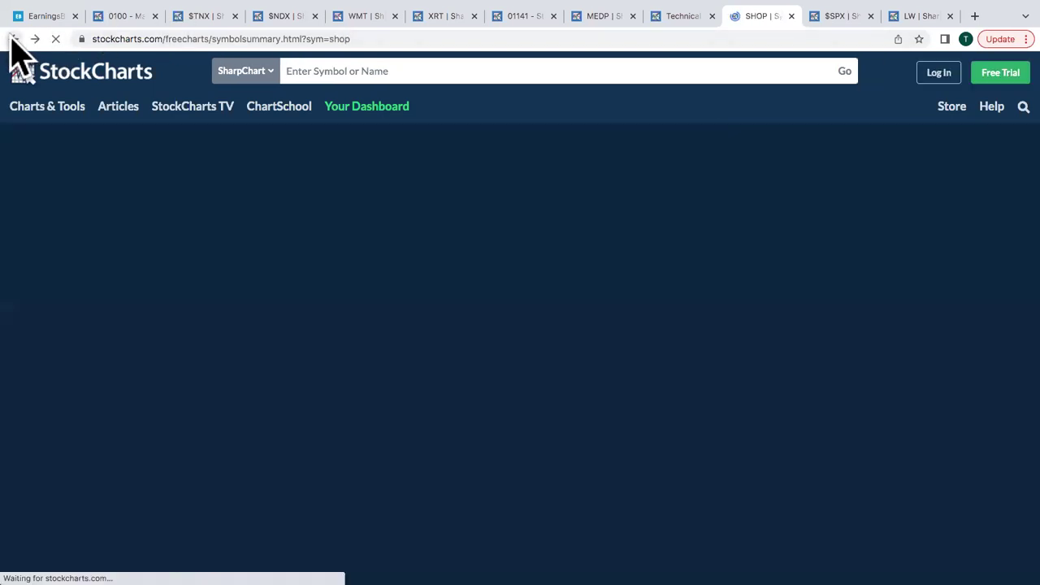
pyautogui.click(14, 39)
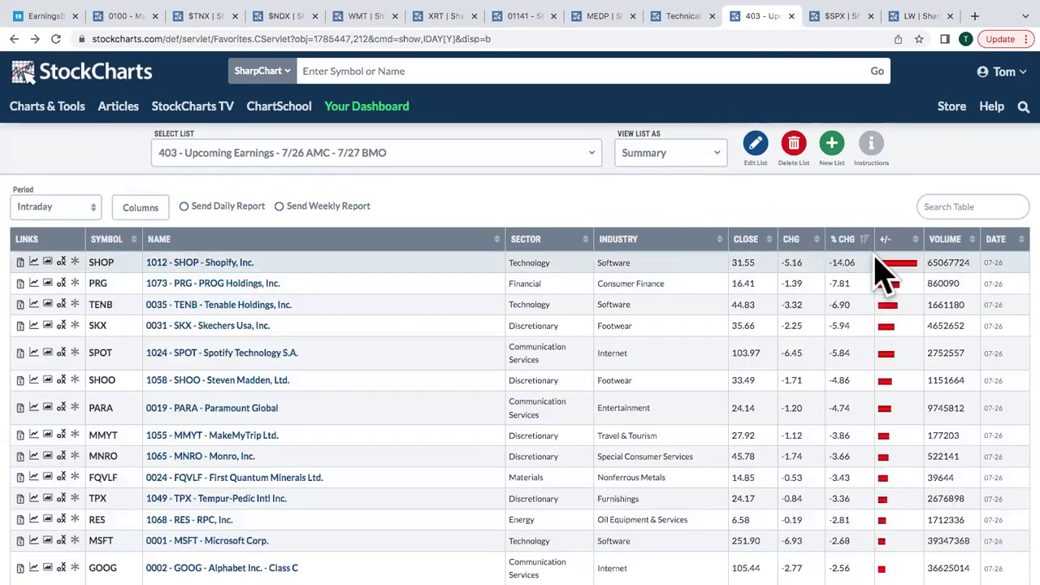
pyautogui.scroll(-20, 882, 272)
pyautogui.scroll(-20, 882, 272)
pyautogui.scroll(20, 882, 272)
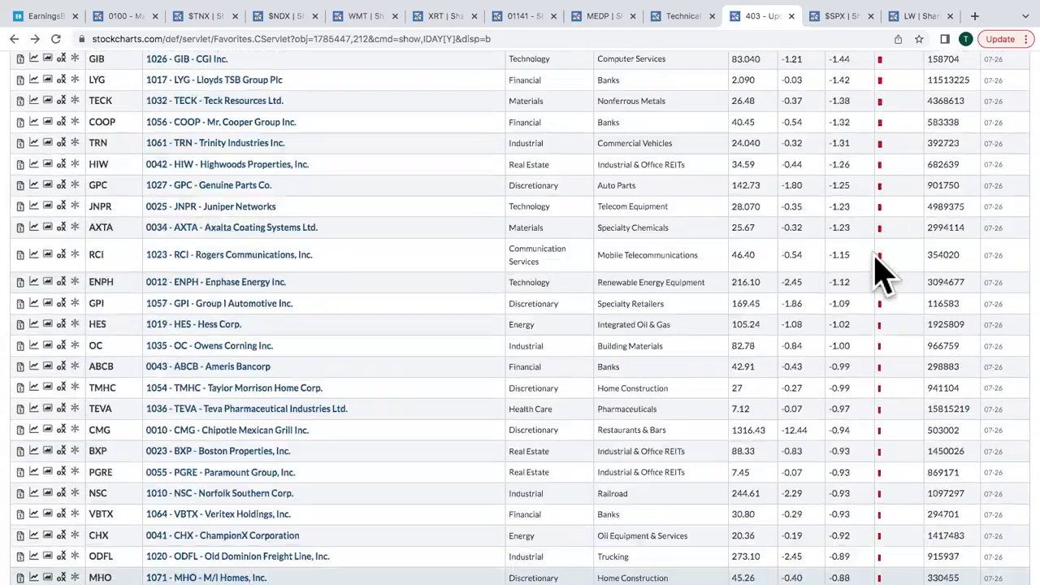
pyautogui.scroll(10, 882, 273)
# Sort the 403 list by name and review the numbered stocks through the 1001 series
pyautogui.click(160, 242)
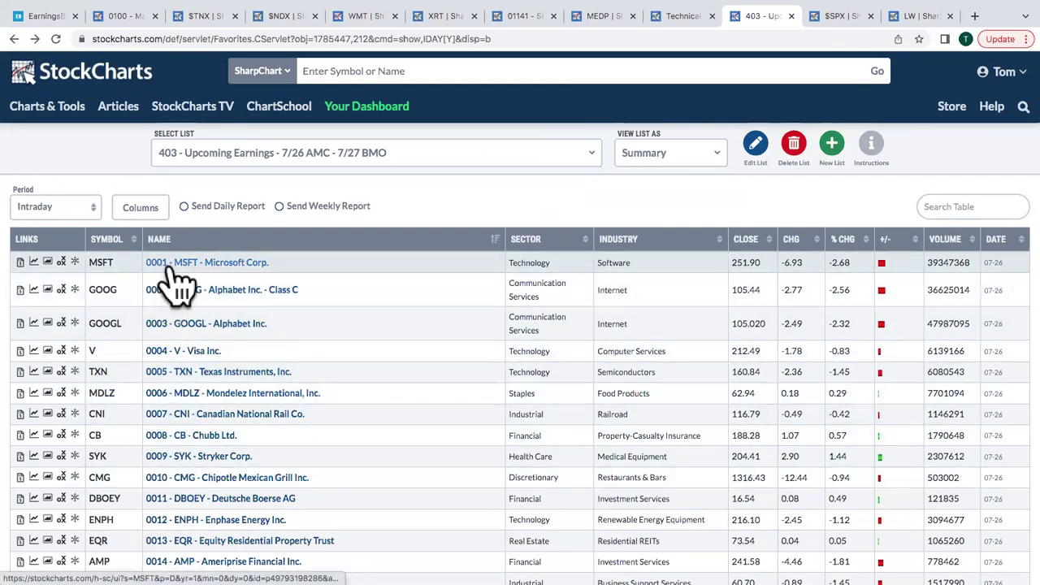
pyautogui.scroll(-14, 179, 285)
pyautogui.scroll(-6, 179, 284)
pyautogui.scroll(1, 174, 278)
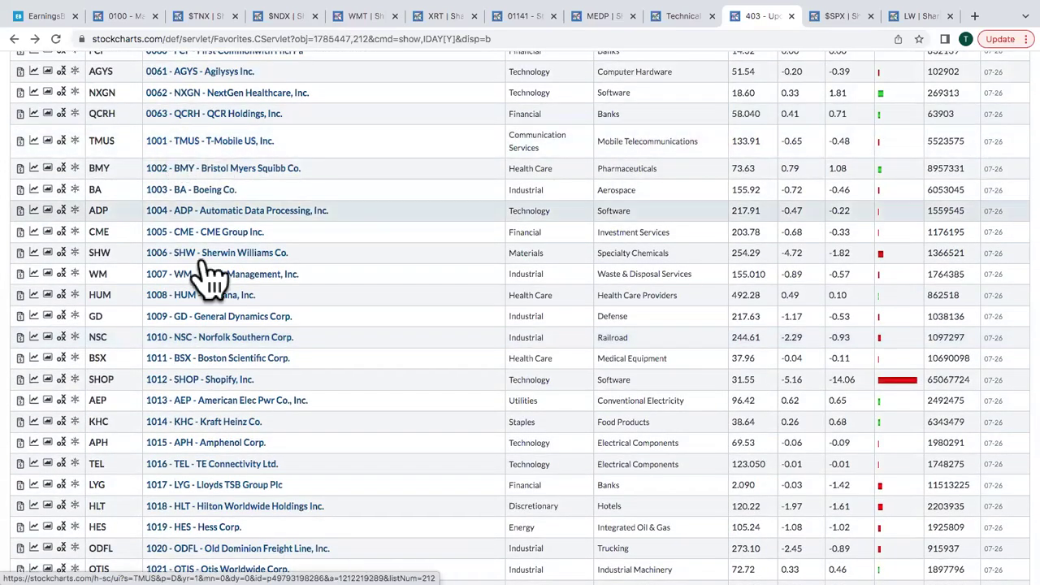
pyautogui.scroll(6, 210, 445)
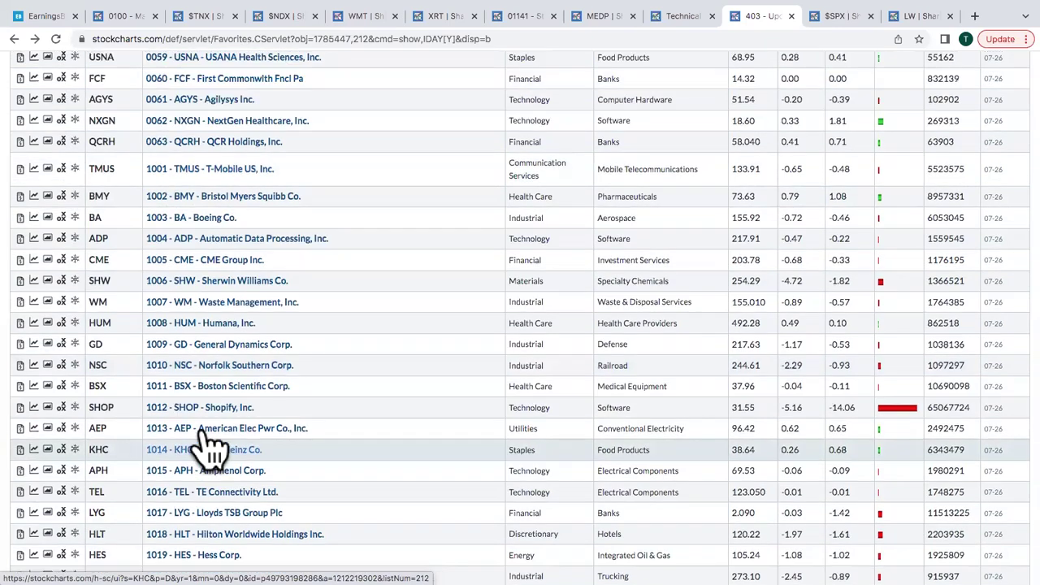
# Sort the 403 Upcoming Earnings list by sector
pyautogui.scroll(10, 210, 435)
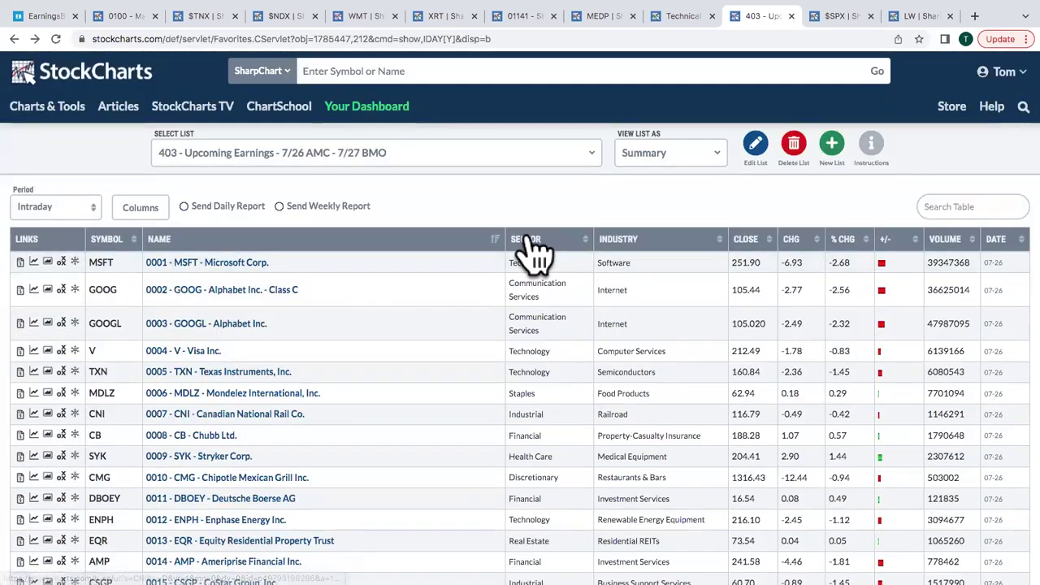
pyautogui.click(530, 240)
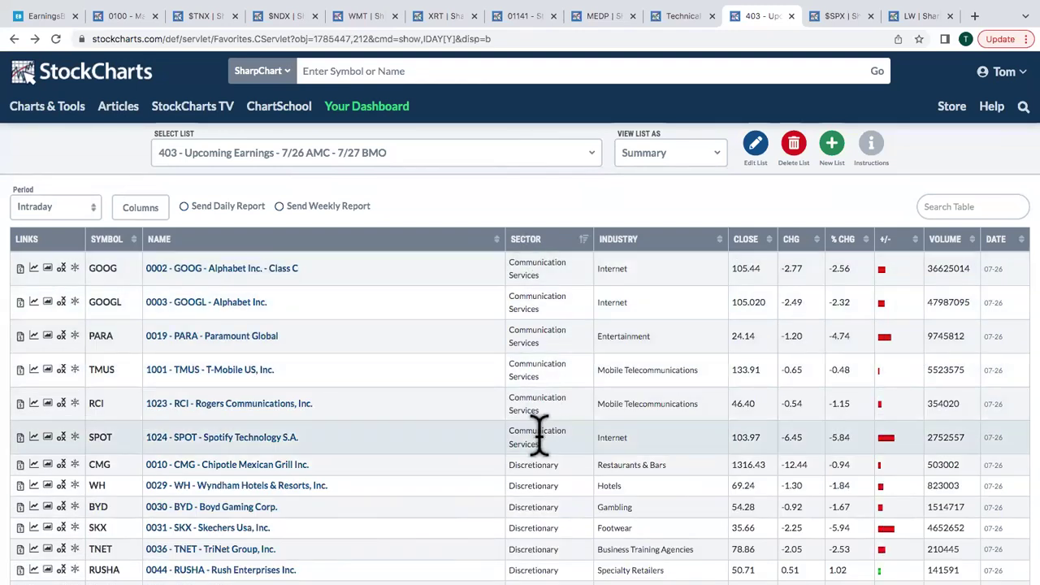
# Sort the 403 Upcoming Earnings list by industry and review the stocks from Aerospace through Specialty Chemicals
pyautogui.scroll(-1, 604, 241)
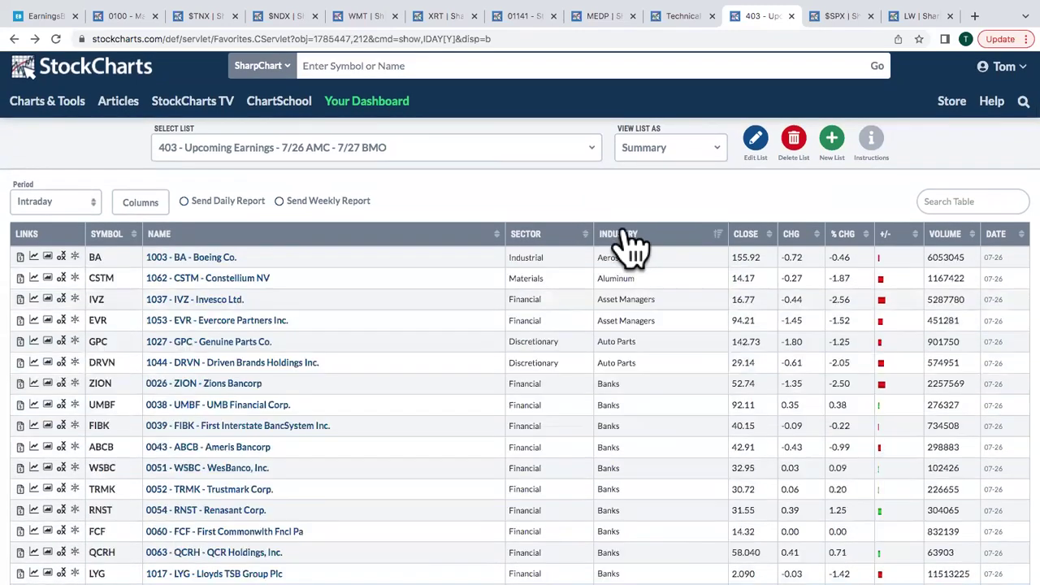
pyautogui.scroll(-3, 650, 325)
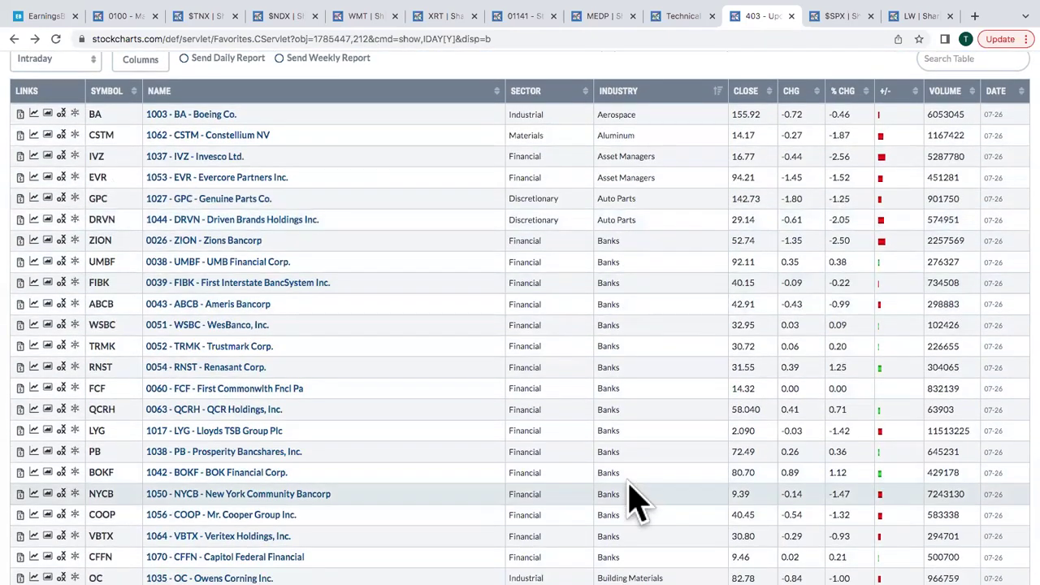
pyautogui.scroll(-5, 638, 500)
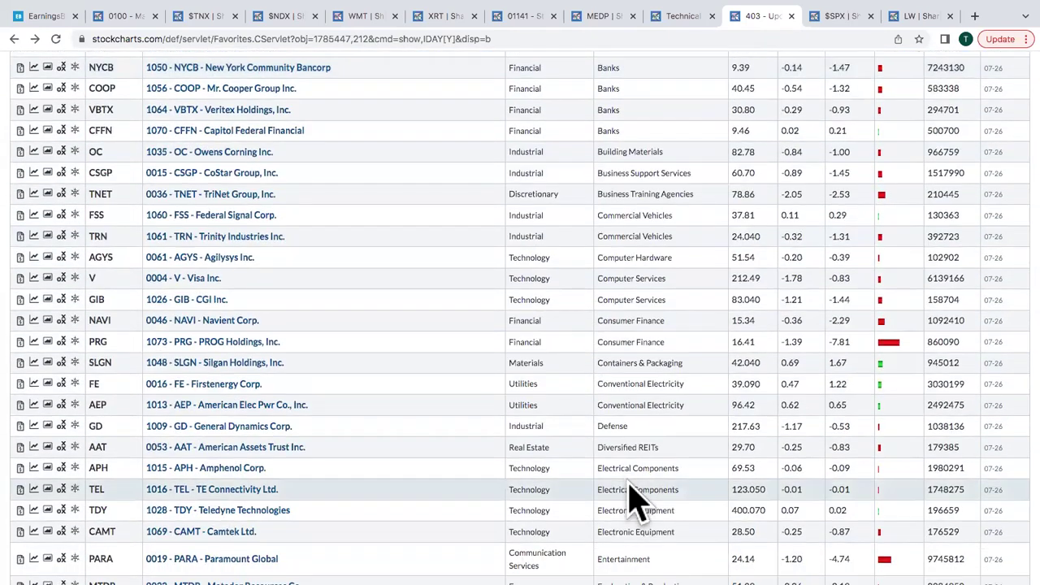
pyautogui.scroll(-4, 634, 491)
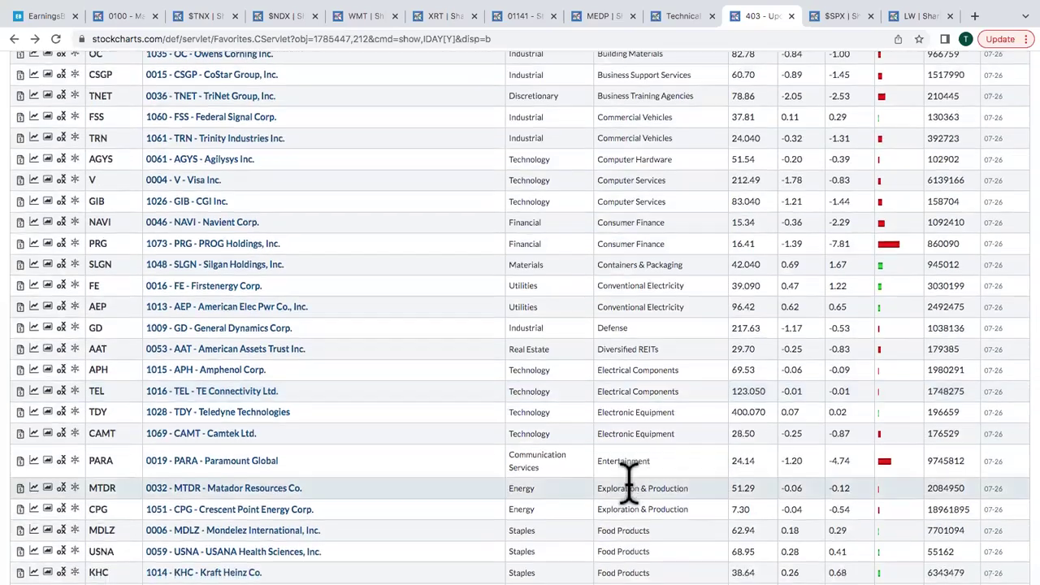
pyautogui.scroll(-10, 630, 484)
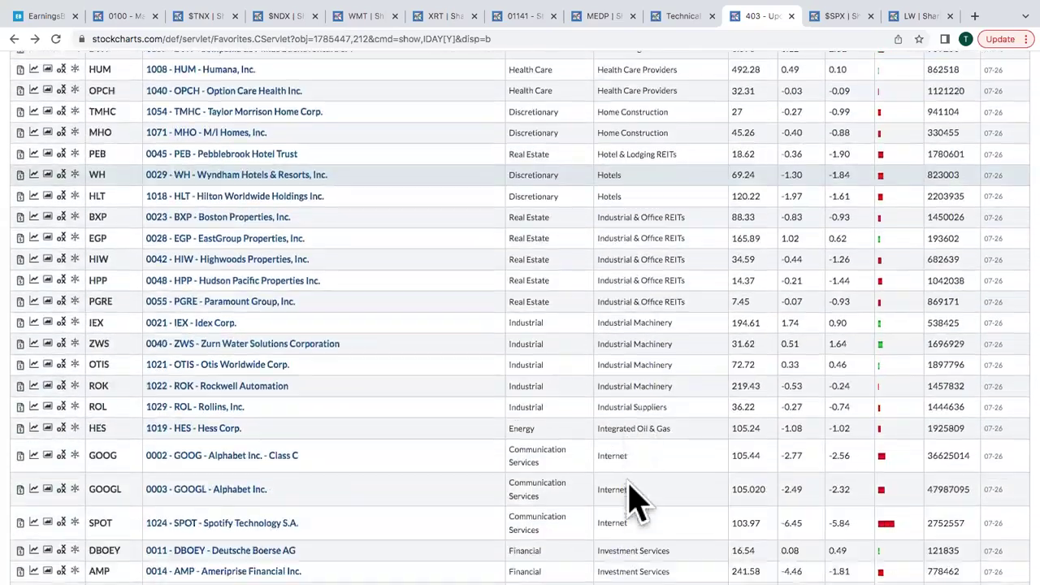
pyautogui.scroll(-12, 638, 500)
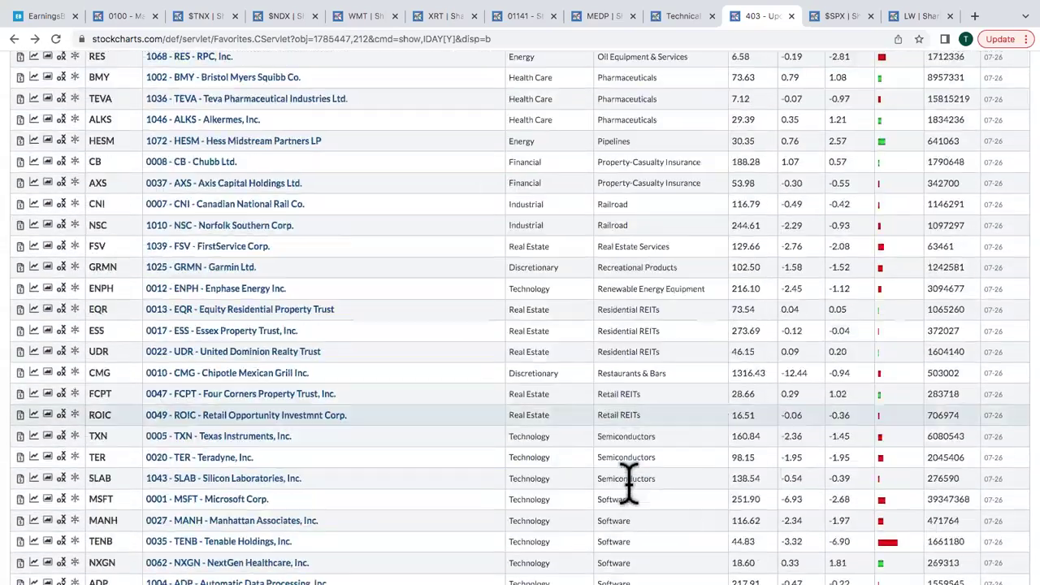
pyautogui.scroll(3, 633, 497)
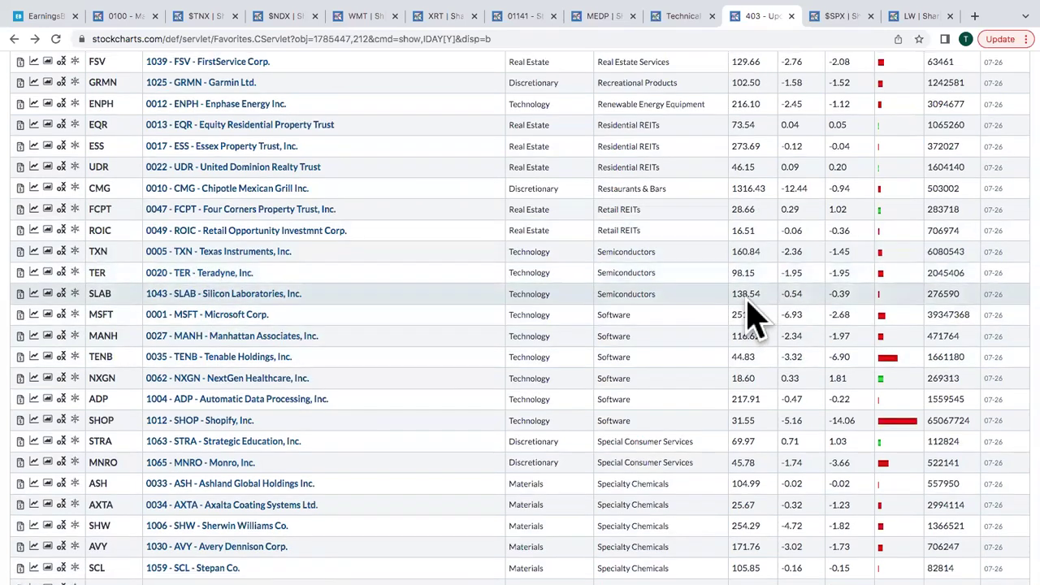
pyautogui.scroll(15, 748, 313)
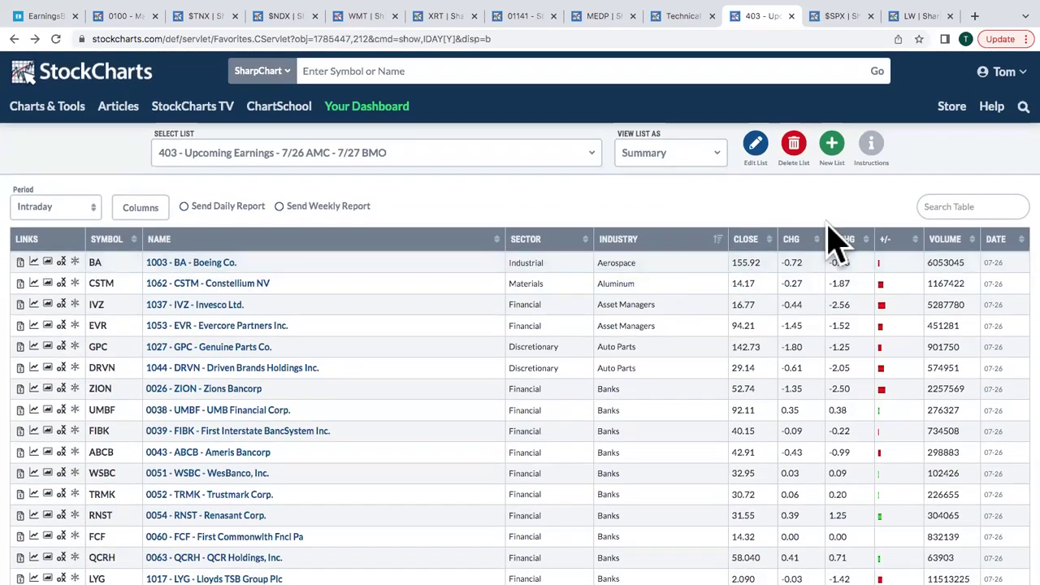
# Sort the 403 list by descending percent change and group it by sector to compare performance within each sector
pyautogui.click(844, 241)
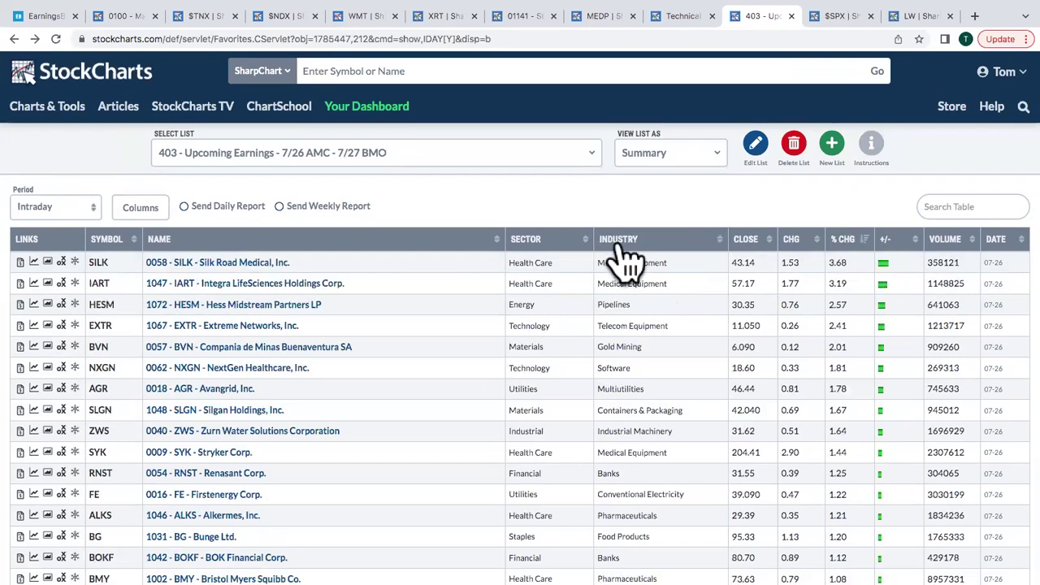
pyautogui.click(525, 241)
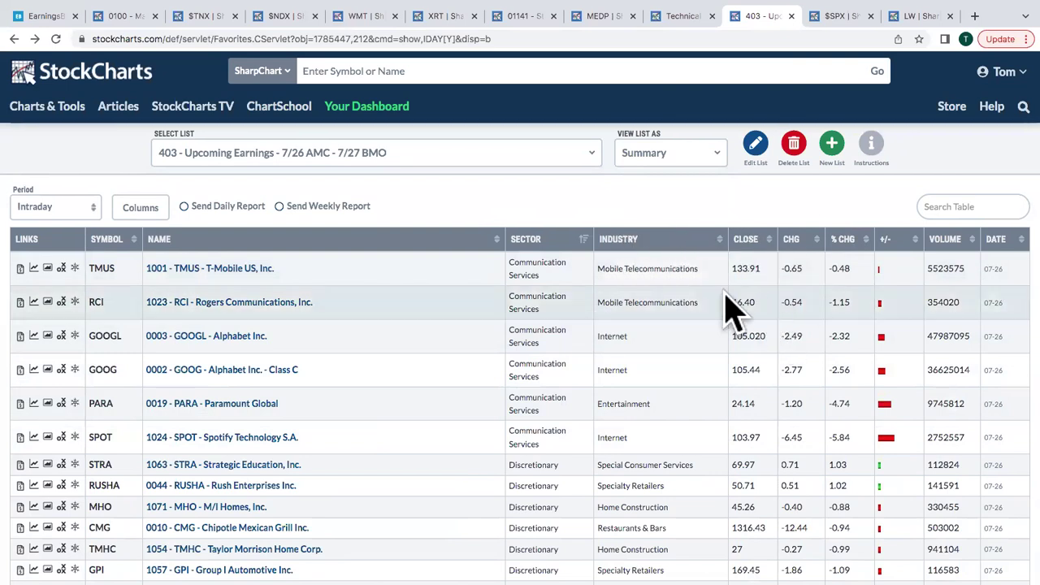
# Switch to the daily $SPX chart and examine its price, volume, XLY:XLP ratio and 20-period correlation panels
pyautogui.click(841, 16)
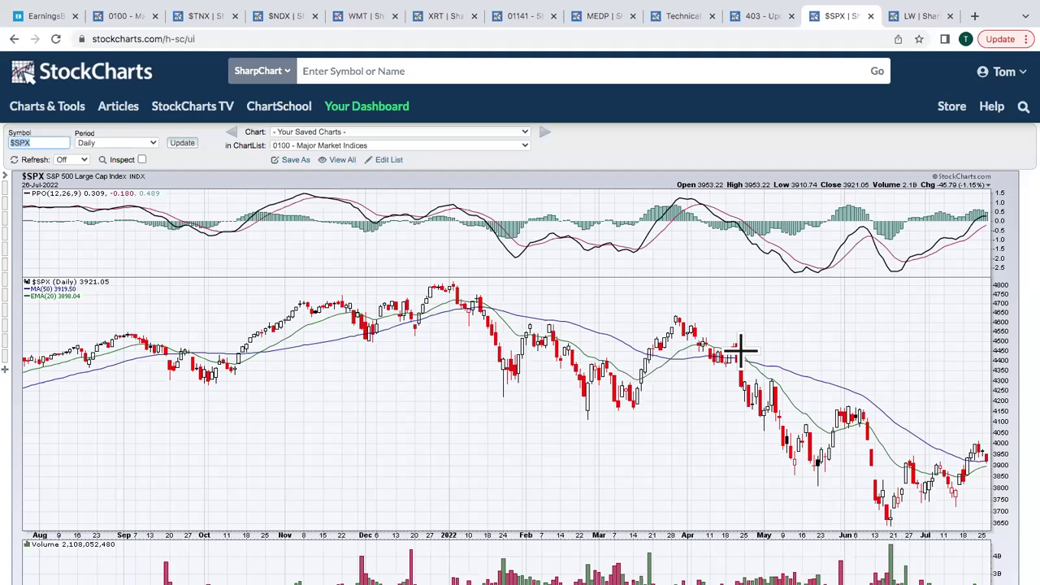
pyautogui.scroll(-1, 741, 350)
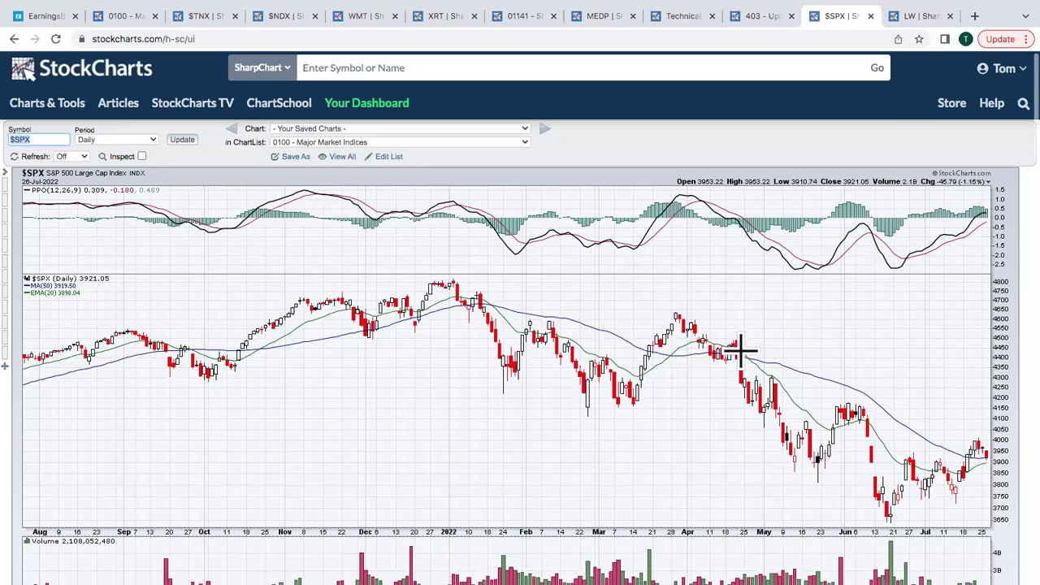
pyautogui.scroll(-2, 732, 318)
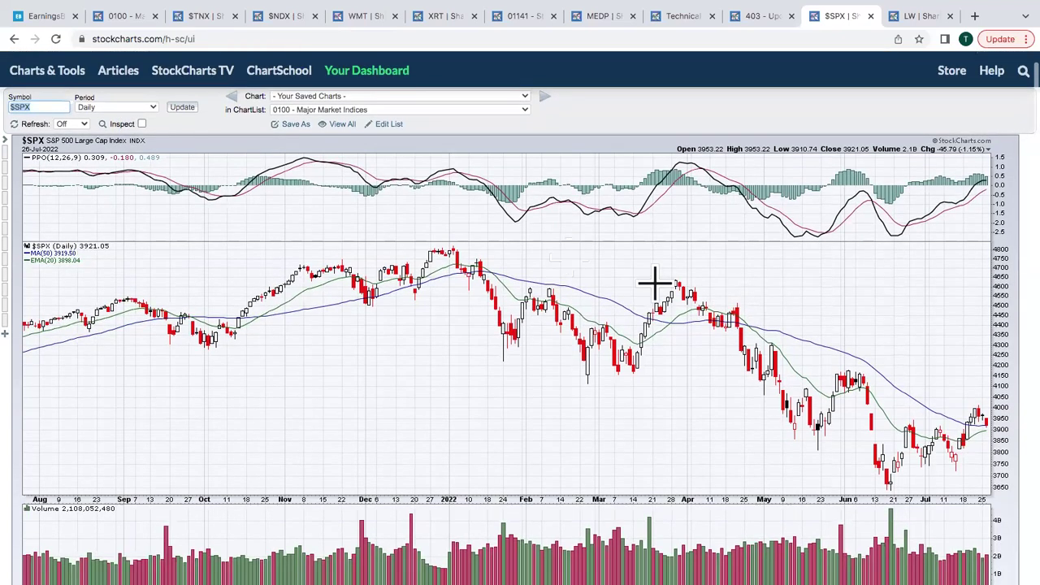
pyautogui.scroll(-5, 726, 323)
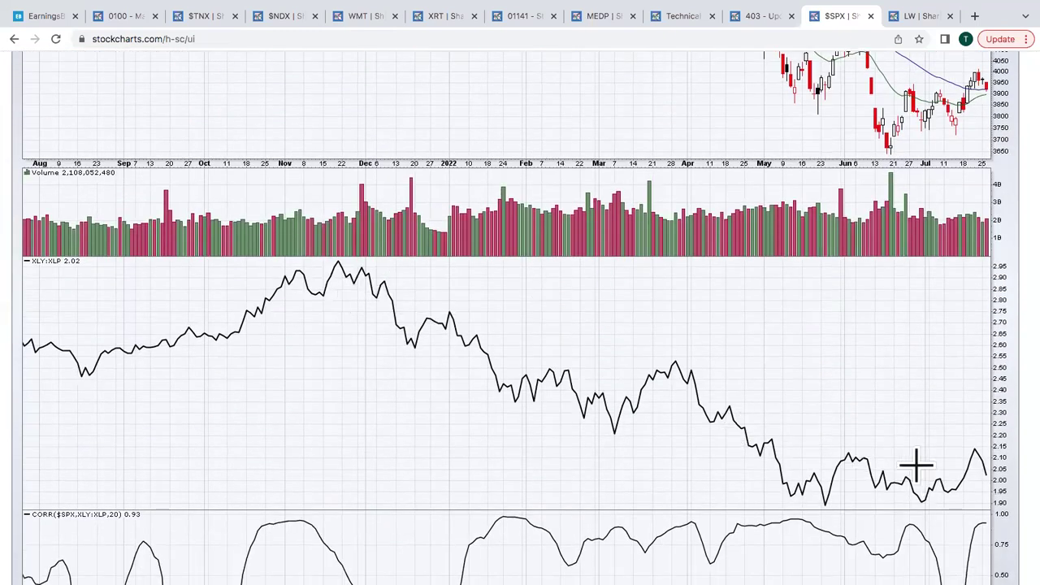
pyautogui.scroll(-1, 918, 468)
pyautogui.scroll(-4, 917, 466)
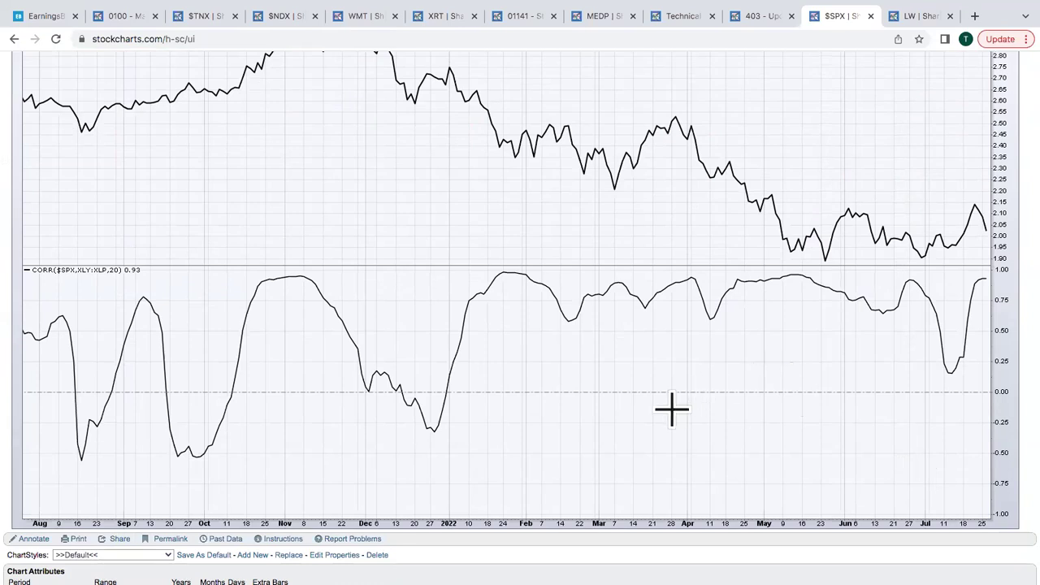
pyautogui.scroll(-1, 671, 410)
pyautogui.scroll(10, 671, 408)
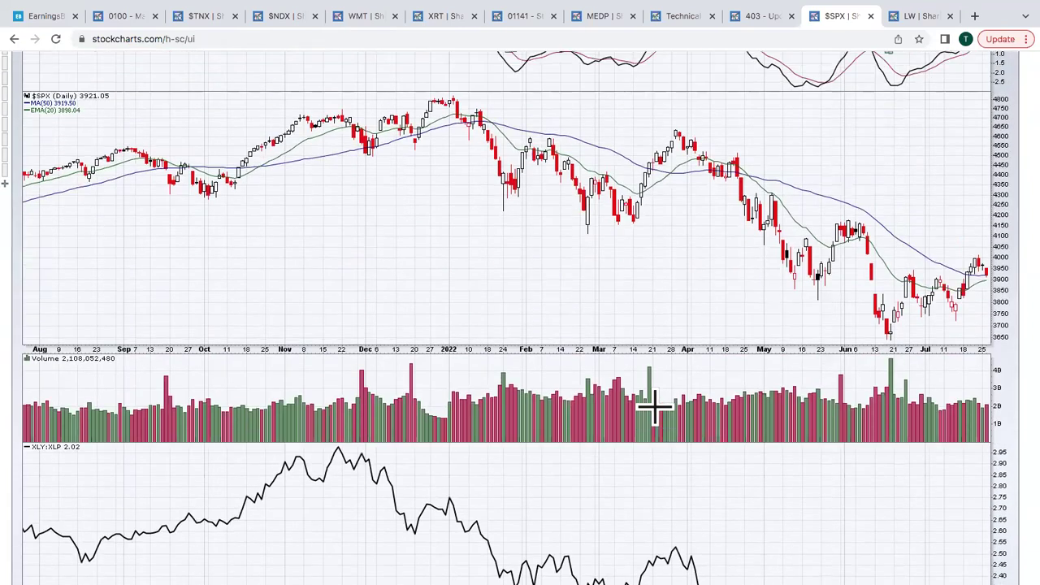
pyautogui.scroll(2, 122, 145)
# Set the daily $SPX chart's range to 10 years, update it and view the XLY:XLP correlation panel
pyautogui.scroll(-10, 204, 271)
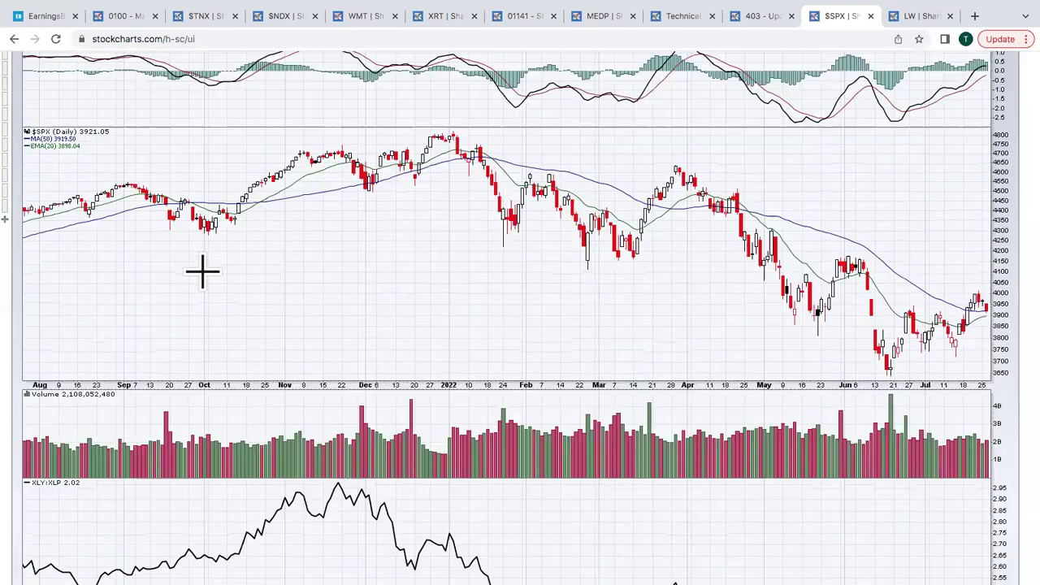
pyautogui.scroll(-4, 203, 271)
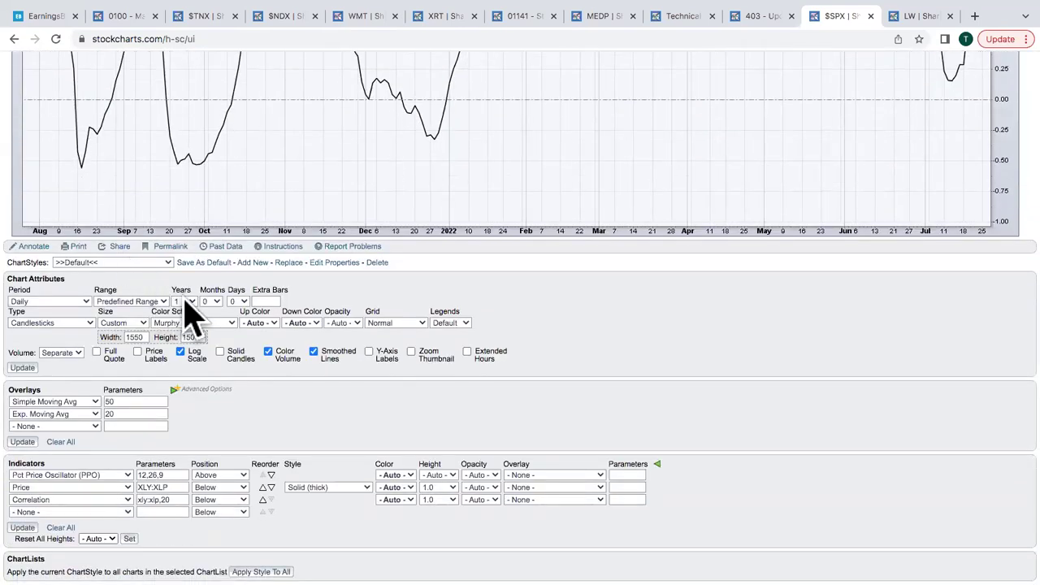
pyautogui.click(185, 302)
pyautogui.click(186, 395)
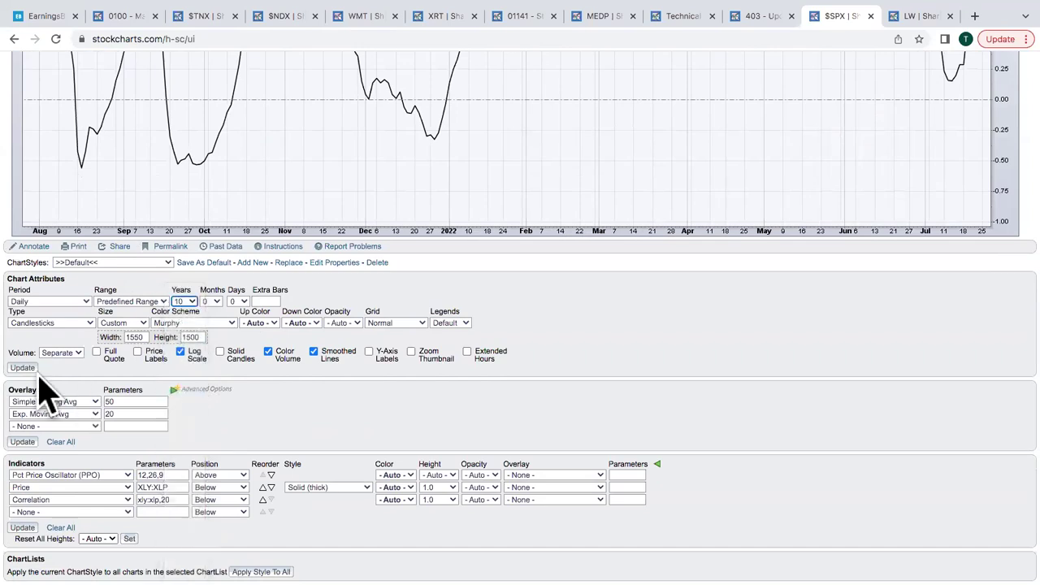
pyautogui.click(31, 368)
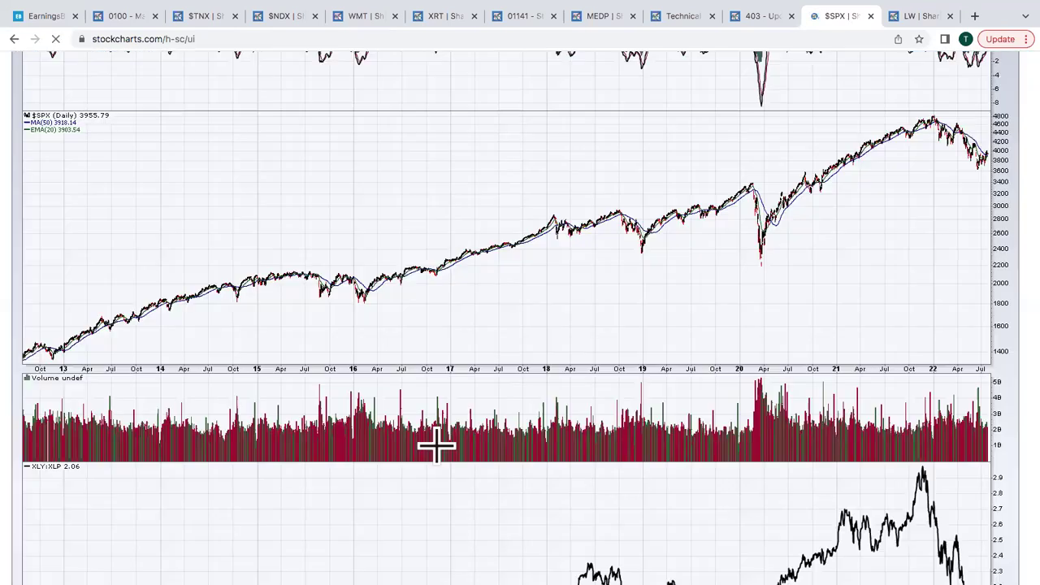
pyautogui.scroll(-4, 439, 464)
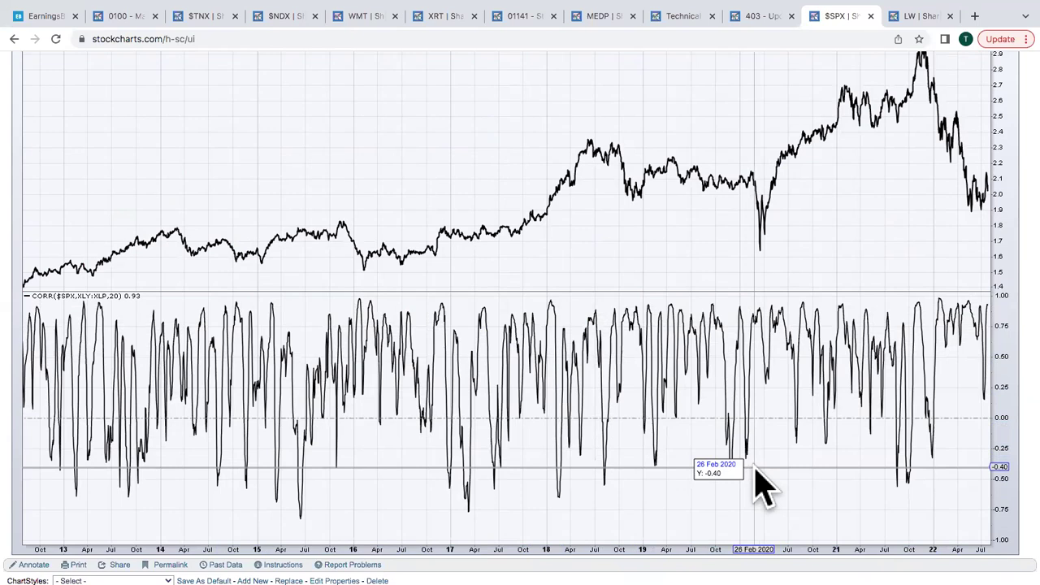
# Annotate the $SPX chart with a filled, translucent blue rectangle across the full correlation panel from 1.00 down to 0.50
pyautogui.scroll(-2, 760, 485)
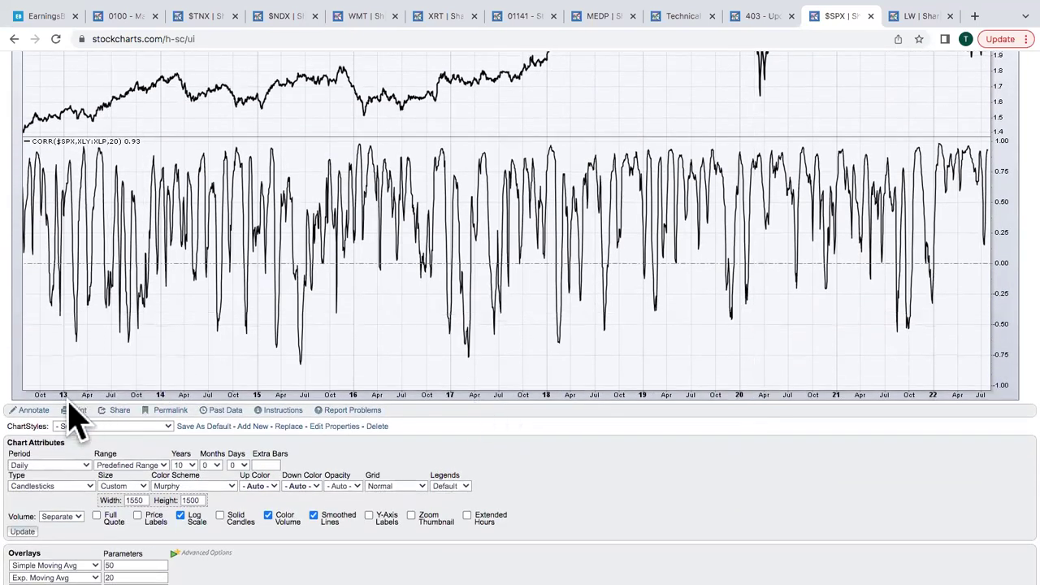
pyautogui.click(29, 410)
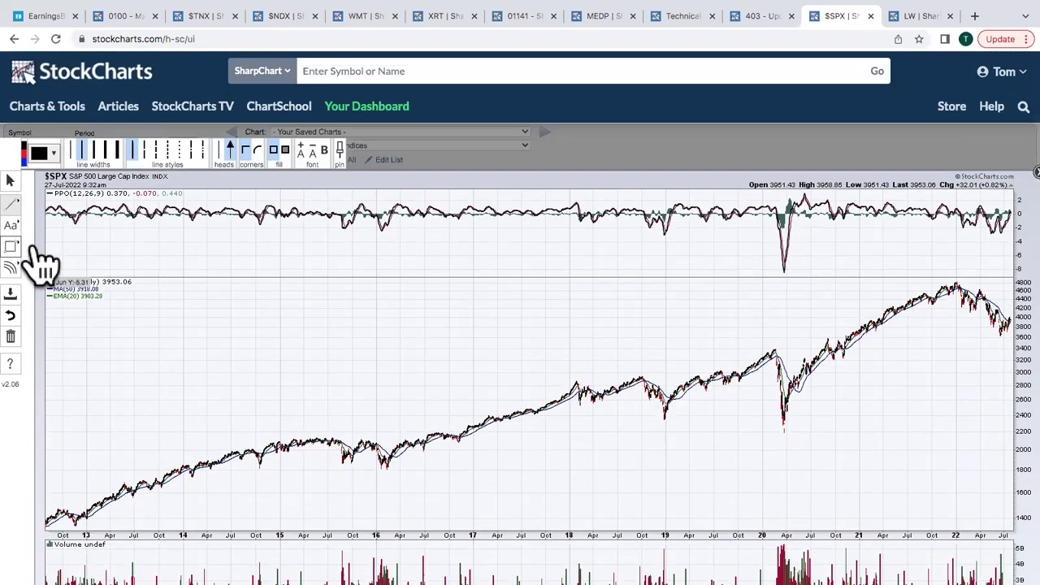
pyautogui.click(59, 248)
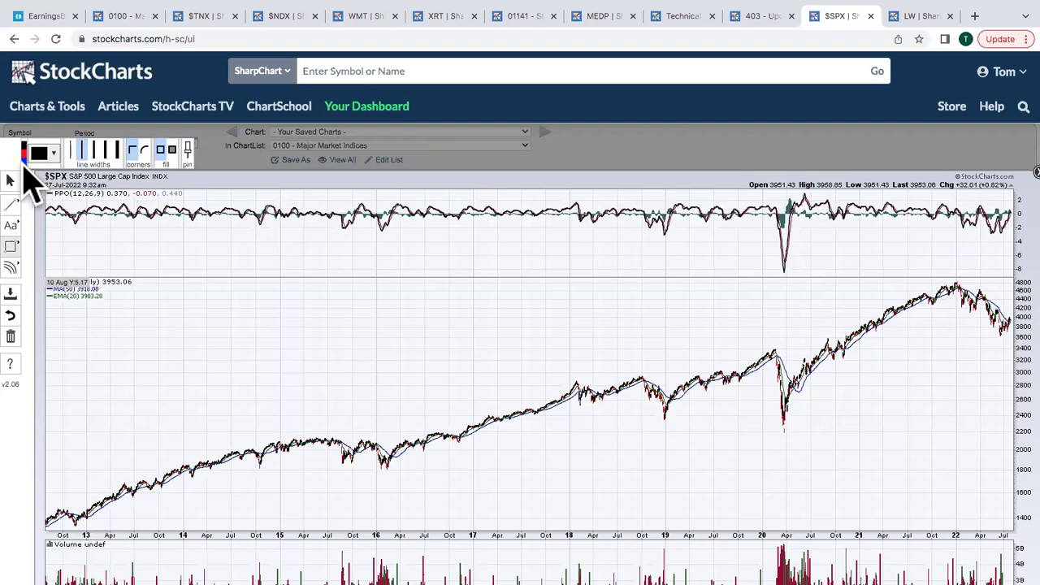
pyautogui.click(41, 153)
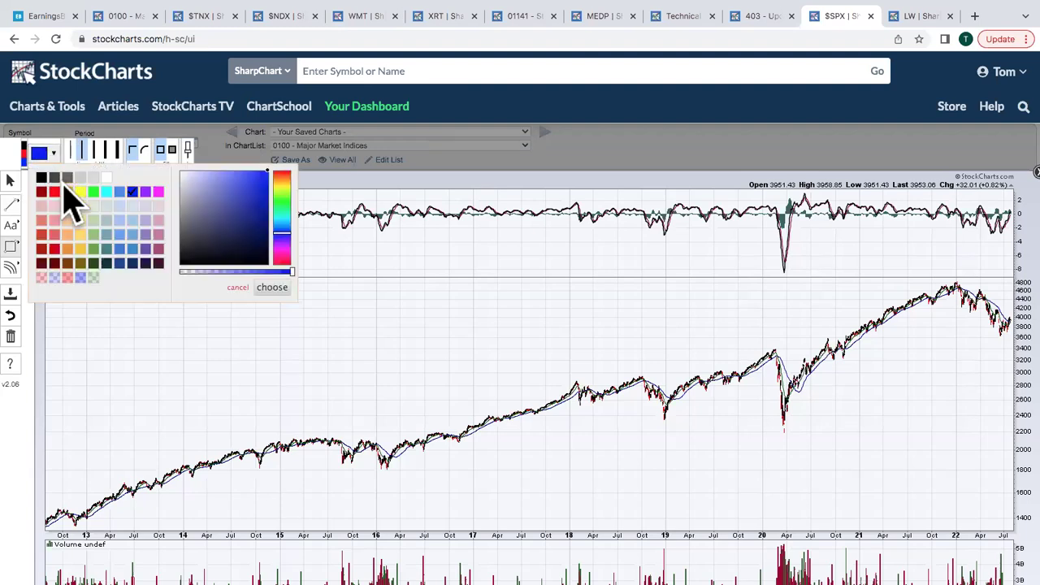
pyautogui.click(54, 277)
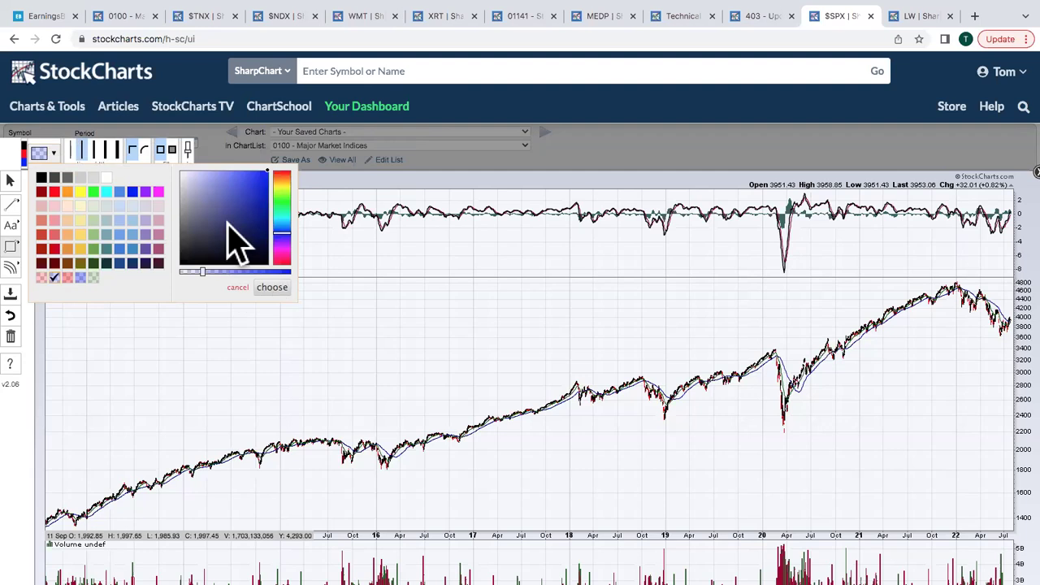
pyautogui.click(272, 287)
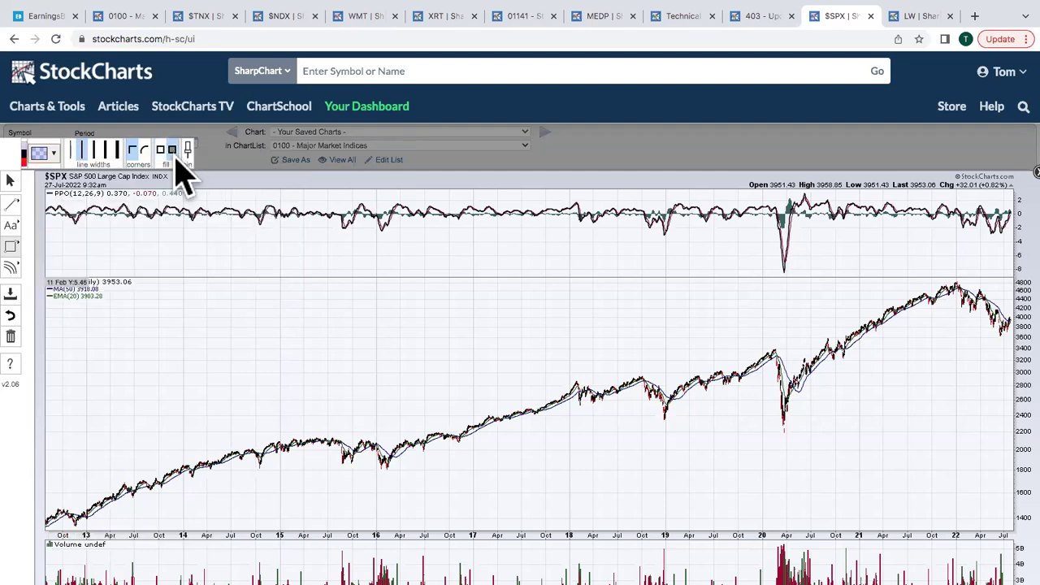
pyautogui.scroll(-6, 327, 370)
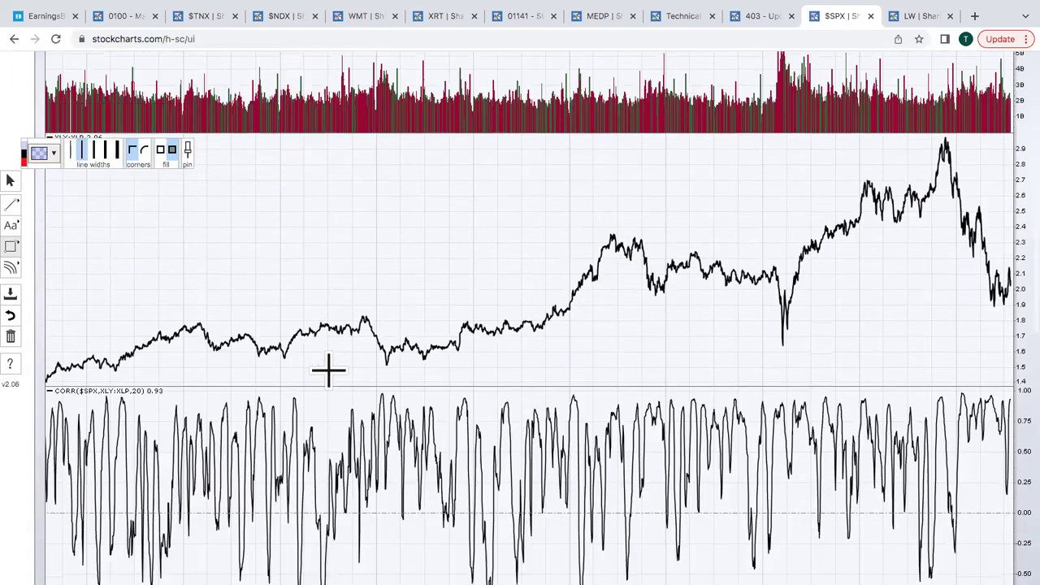
pyautogui.scroll(-1, 327, 370)
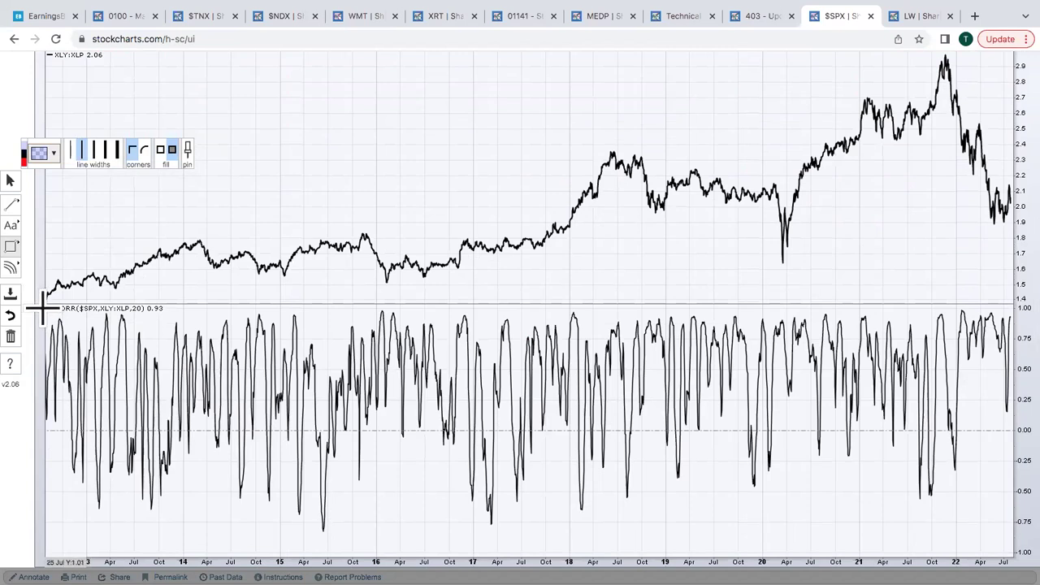
pyautogui.moveTo(43, 307)
pyautogui.mouseDown()
pyautogui.moveTo(494, 362)
pyautogui.moveTo(1008, 368)
pyautogui.moveTo(1013, 381)
pyautogui.mouseUp()
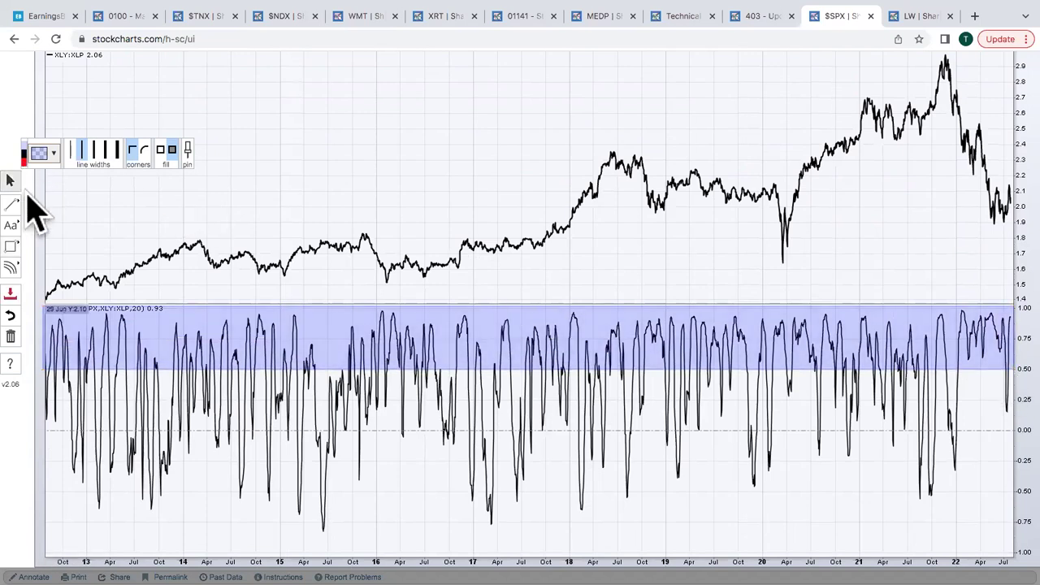
# Draw a filled, translucent red rectangle across the full correlation panel from -0.50 down to -1.00
pyautogui.click(12, 246)
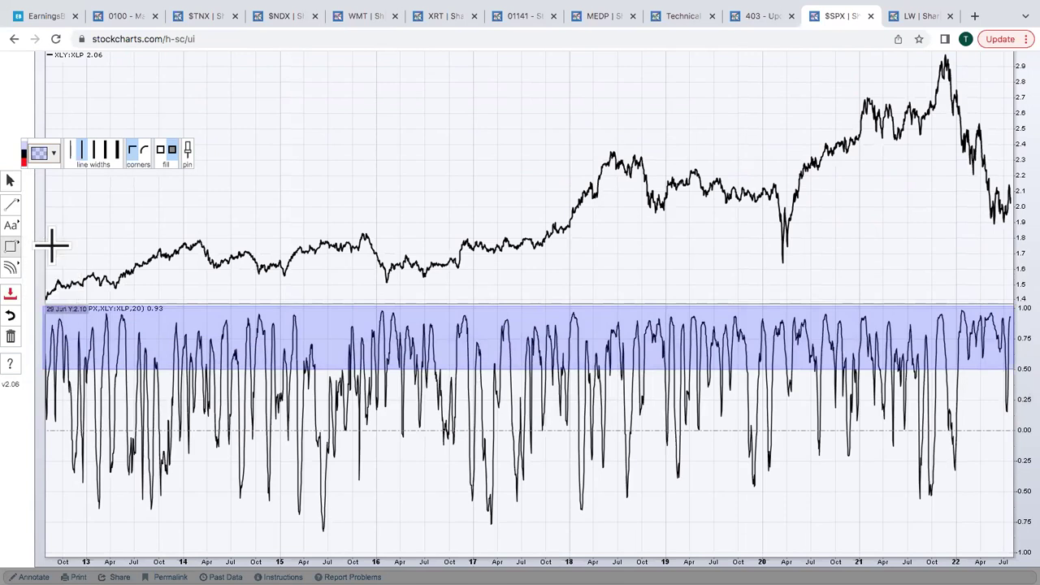
pyautogui.click(51, 154)
pyautogui.click(54, 278)
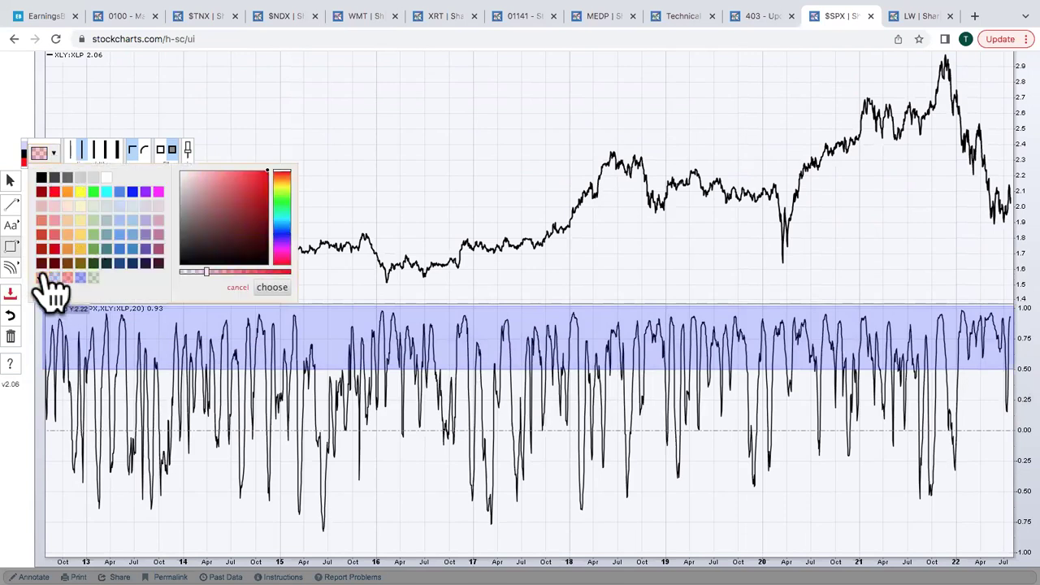
pyautogui.click(272, 288)
pyautogui.scroll(-2, 183, 355)
pyautogui.scroll(-1, 183, 355)
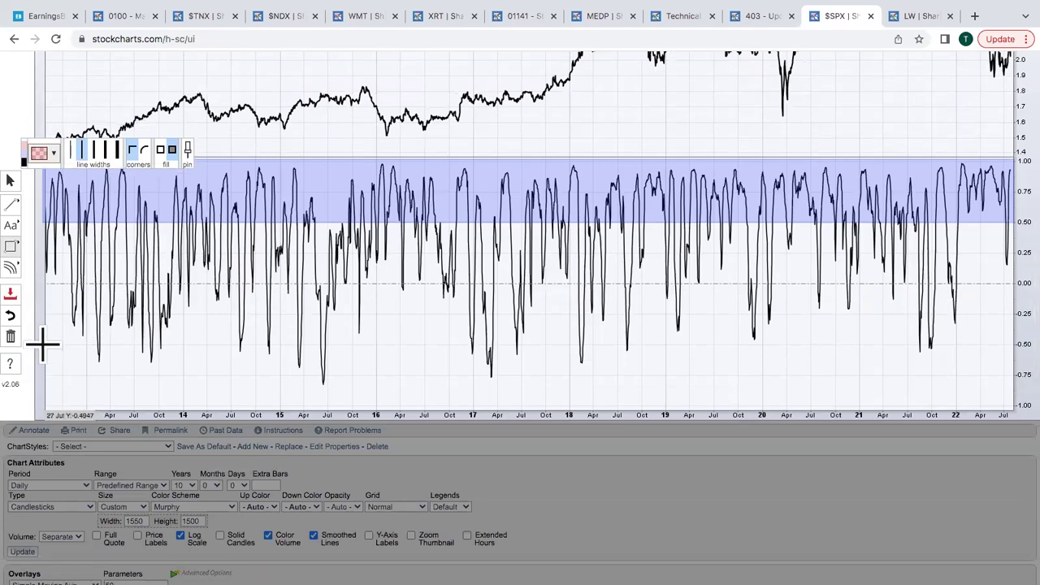
pyautogui.moveTo(42, 344)
pyautogui.mouseDown()
pyautogui.moveTo(464, 344)
pyautogui.moveTo(842, 388)
pyautogui.moveTo(952, 376)
pyautogui.moveTo(1000, 391)
pyautogui.moveTo(1014, 434)
pyautogui.mouseUp()
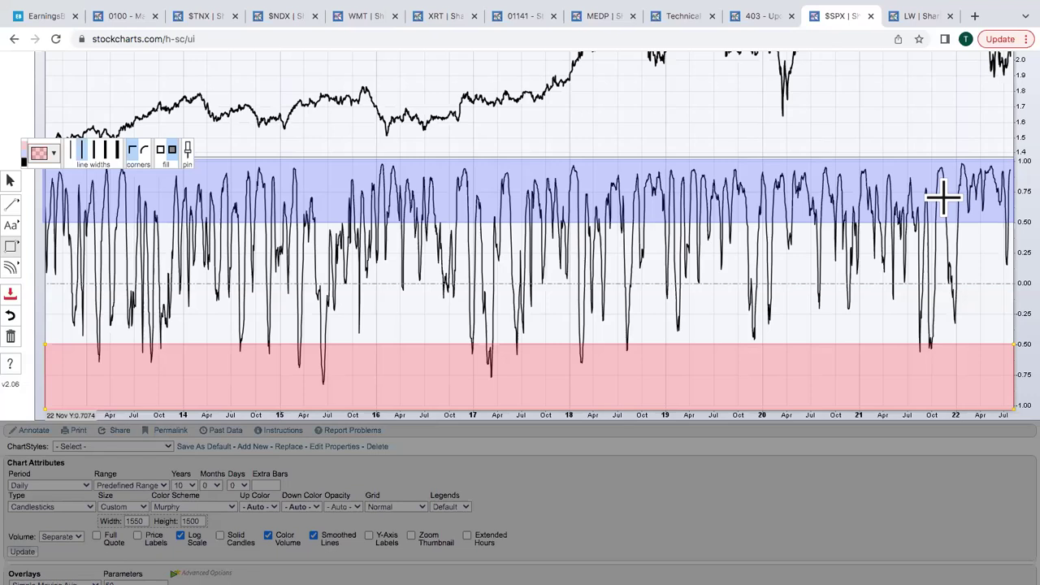
pyautogui.scroll(4, 942, 198)
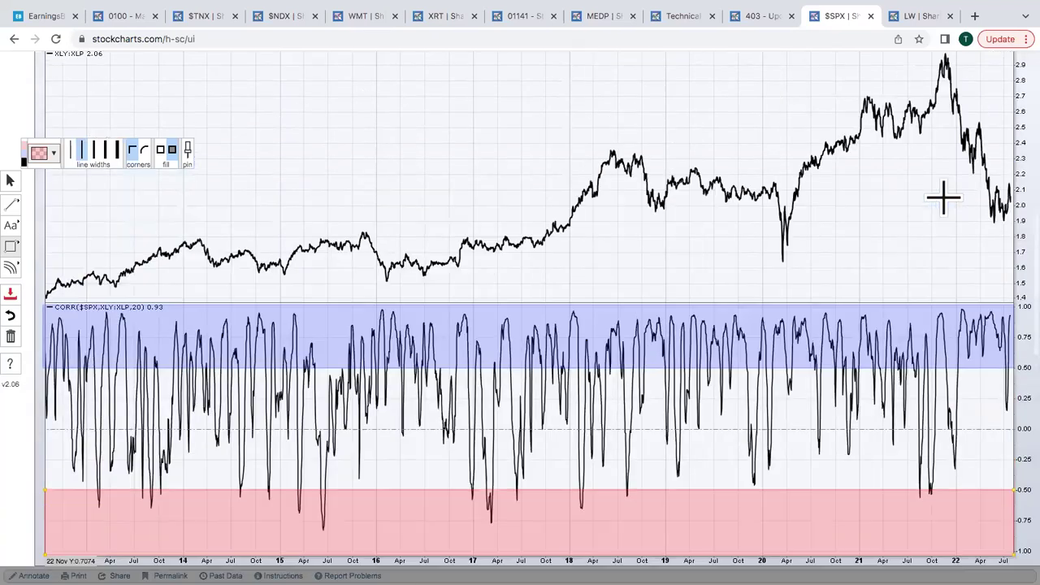
# Review the upper $SPX chart panels and exit the chart annotations without saving them
pyautogui.scroll(4, 943, 197)
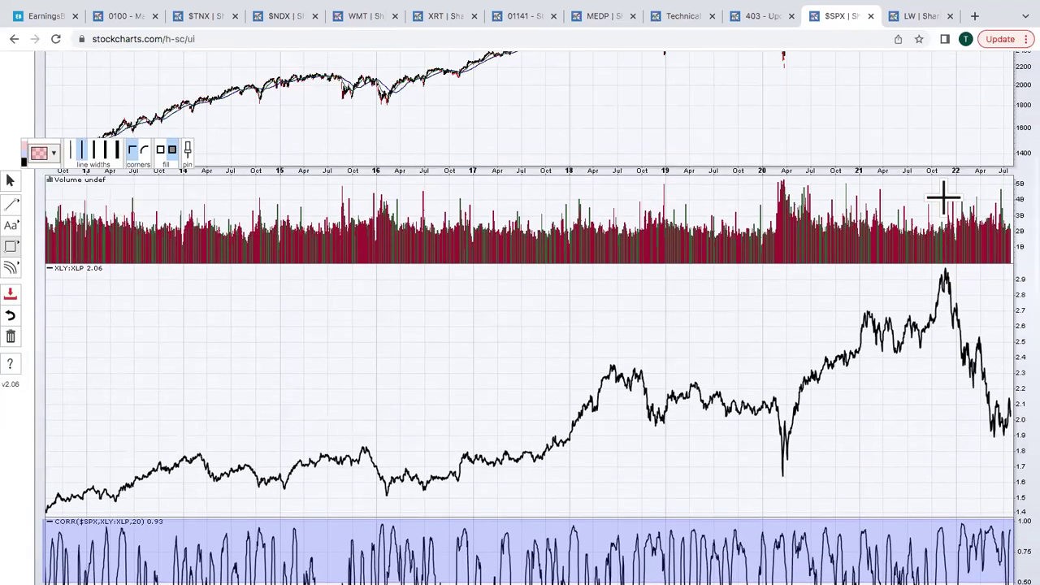
pyautogui.scroll(1, 942, 198)
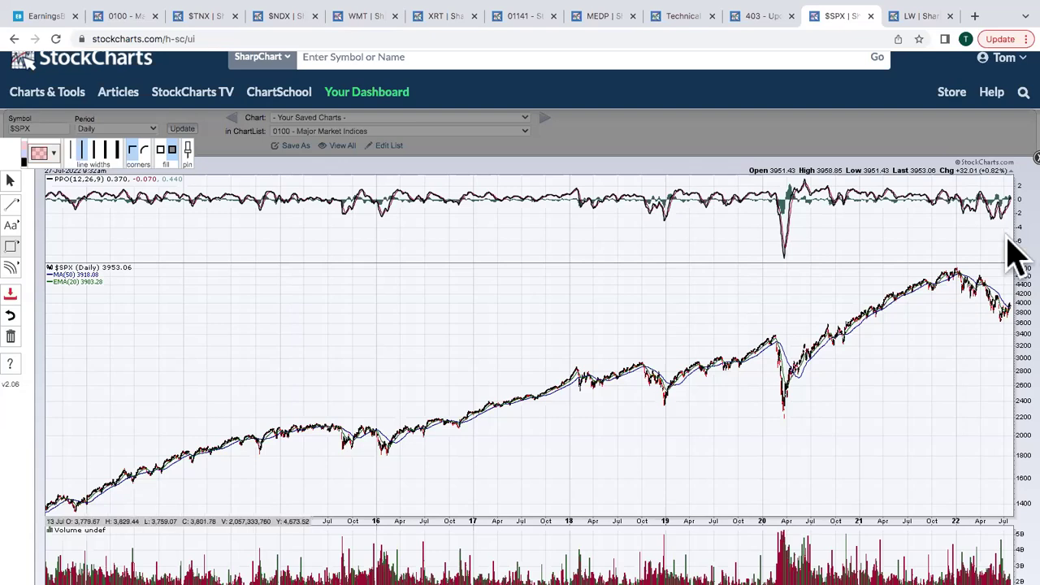
pyautogui.hscroll(1, 1008, 195)
pyautogui.click(1031, 157)
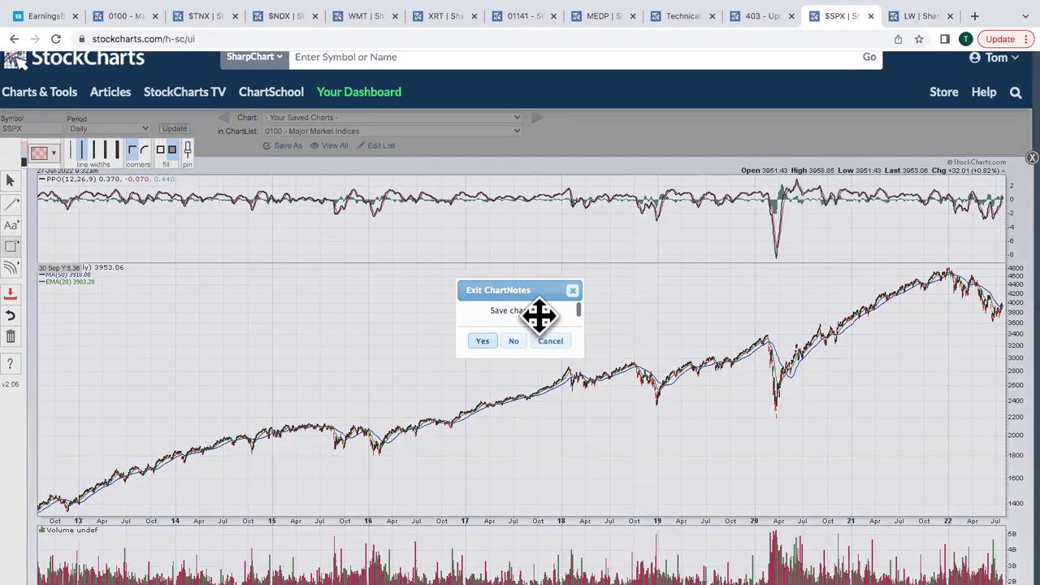
pyautogui.click(512, 341)
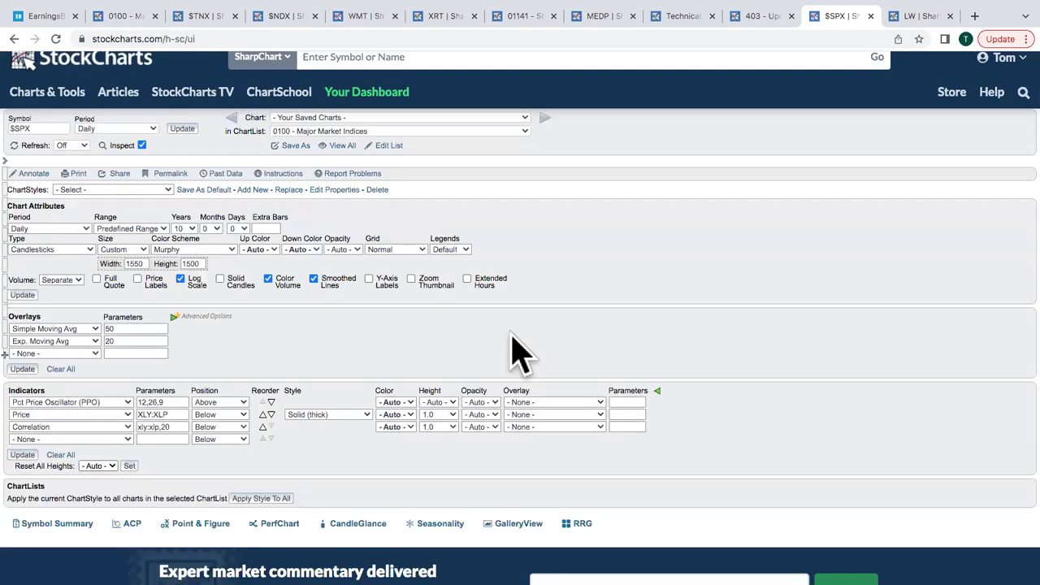
pyautogui.scroll(1, 532, 284)
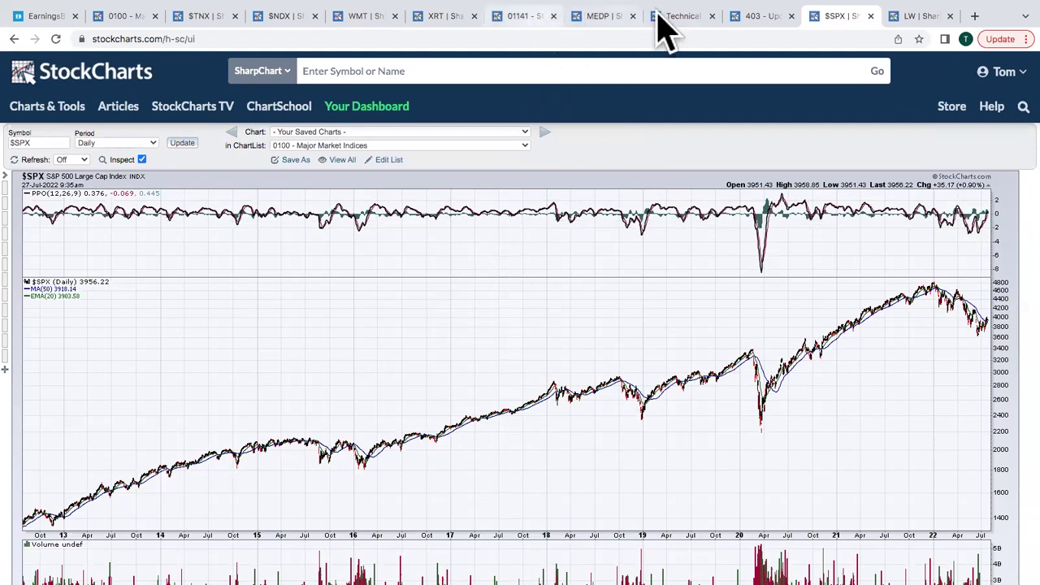
# Sort the 403 - Upcoming Earnings list by percent change from highest, refresh its prices, and re-sort it from lowest
pyautogui.click(760, 17)
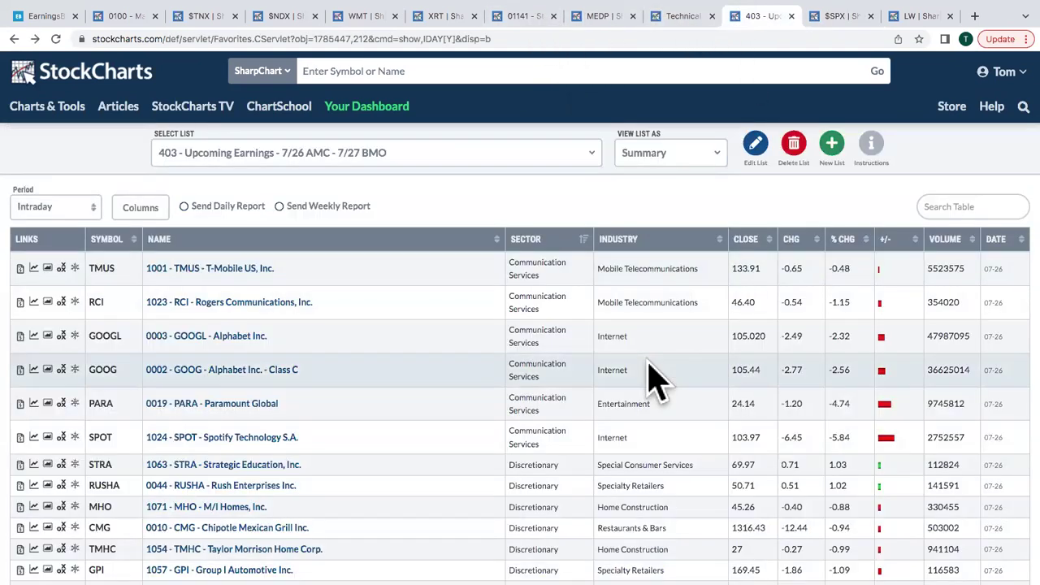
pyautogui.scroll(-1, 551, 350)
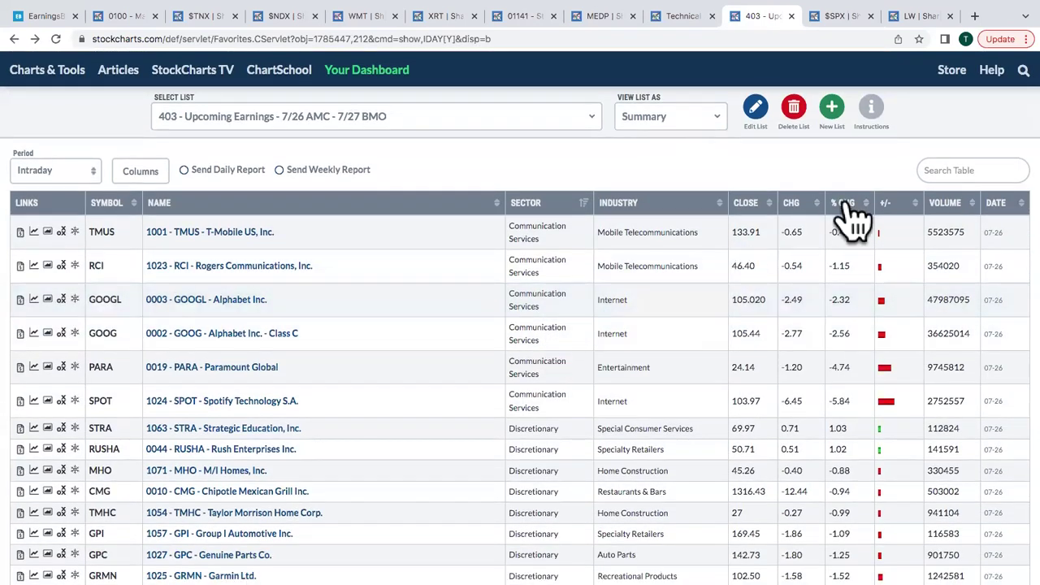
pyautogui.click(845, 206)
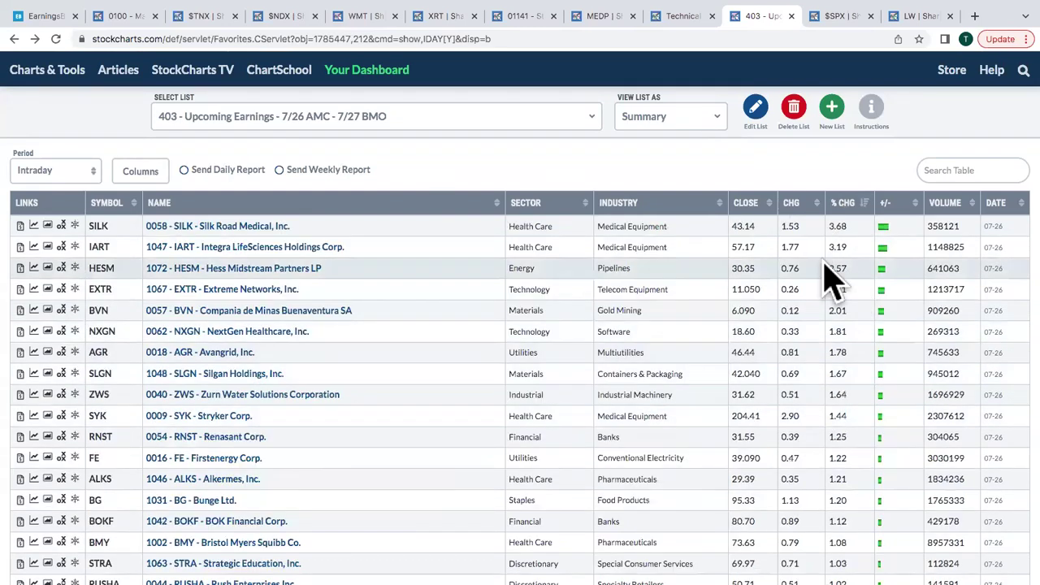
pyautogui.scroll(1, 833, 276)
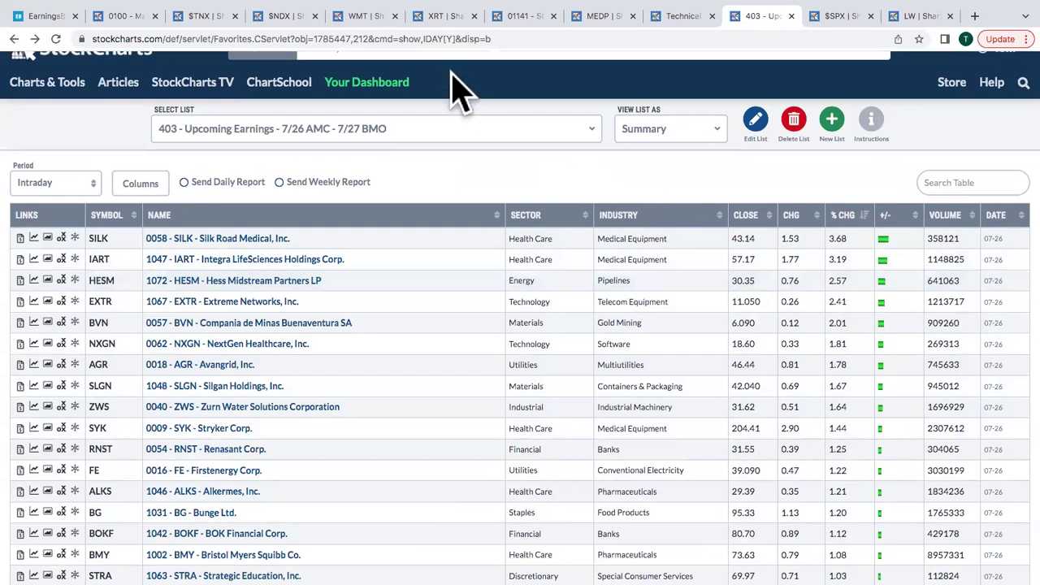
pyautogui.click(55, 39)
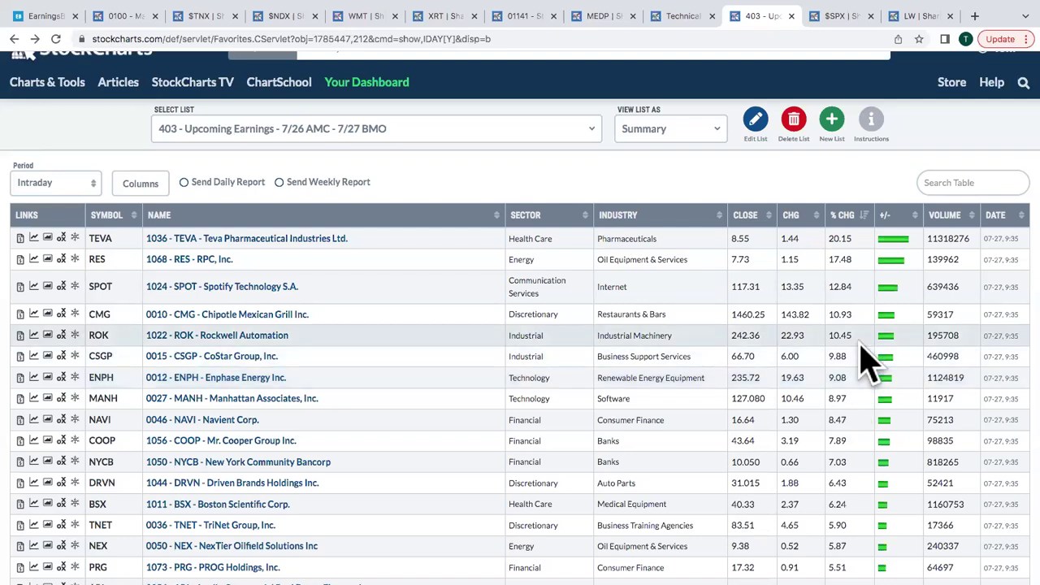
pyautogui.click(846, 216)
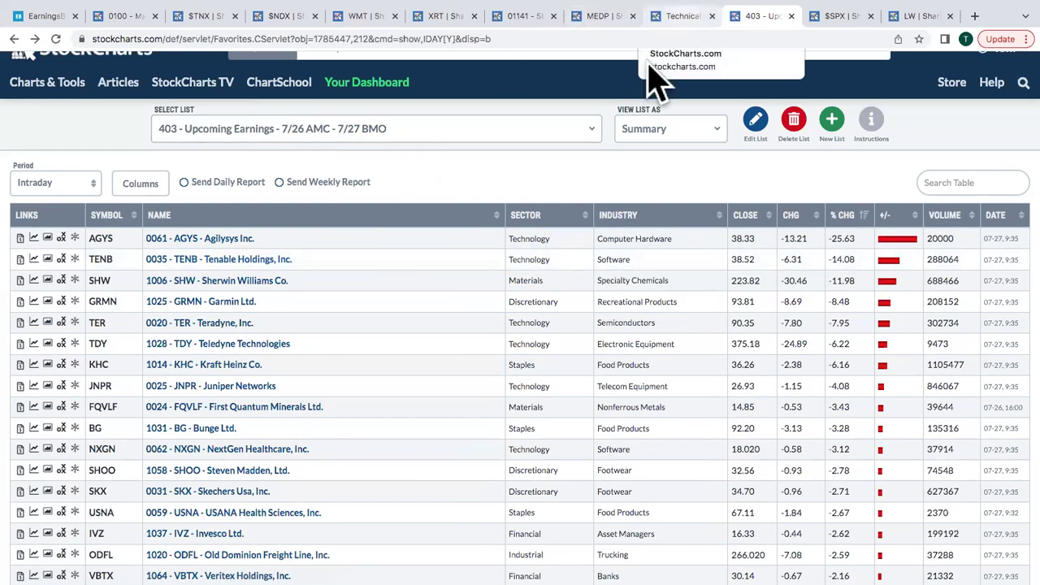
# Switch the summary to the 999 - Earnings With Strong AD list
pyautogui.click(465, 131)
pyautogui.scroll(-4, 449, 281)
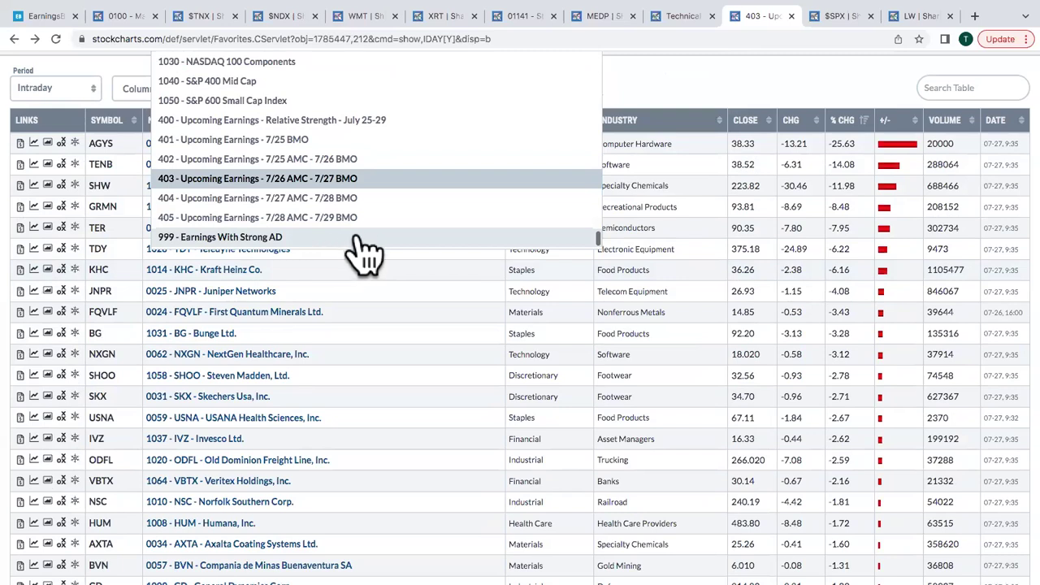
pyautogui.click(357, 237)
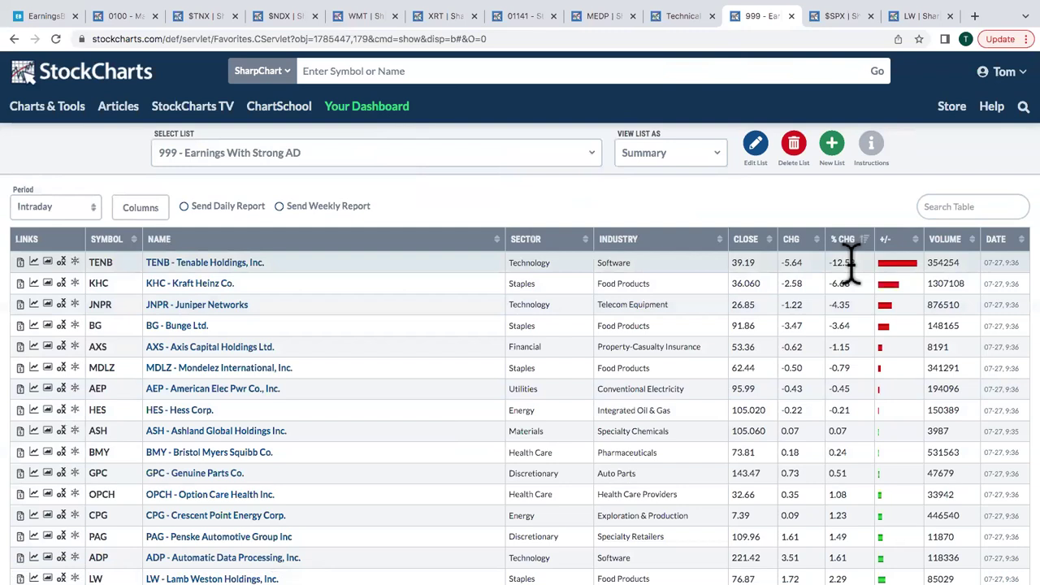
# Open the TENB chart from the list and switch it to the 10-minute chart style
pyautogui.click(206, 263)
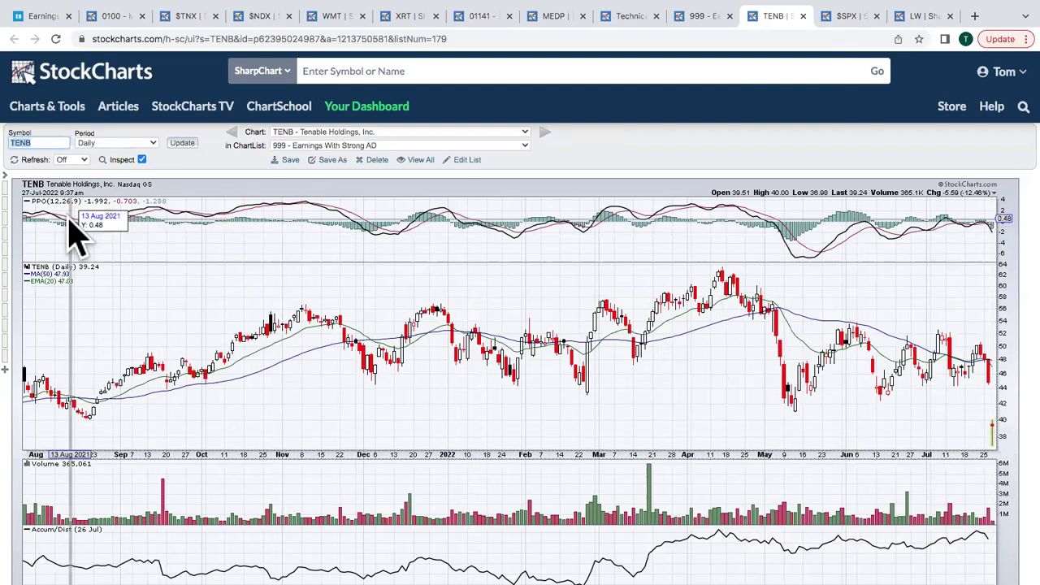
pyautogui.click(36, 203)
pyautogui.click(36, 189)
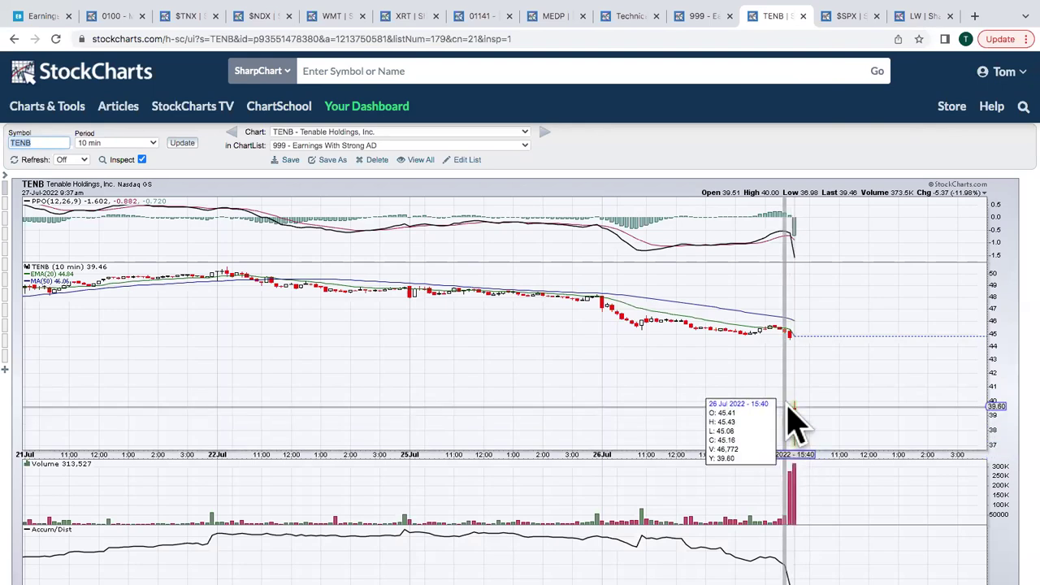
# Load MEDP on the 10-minute chart and turn off cursor inspection
pyautogui.click(42, 143)
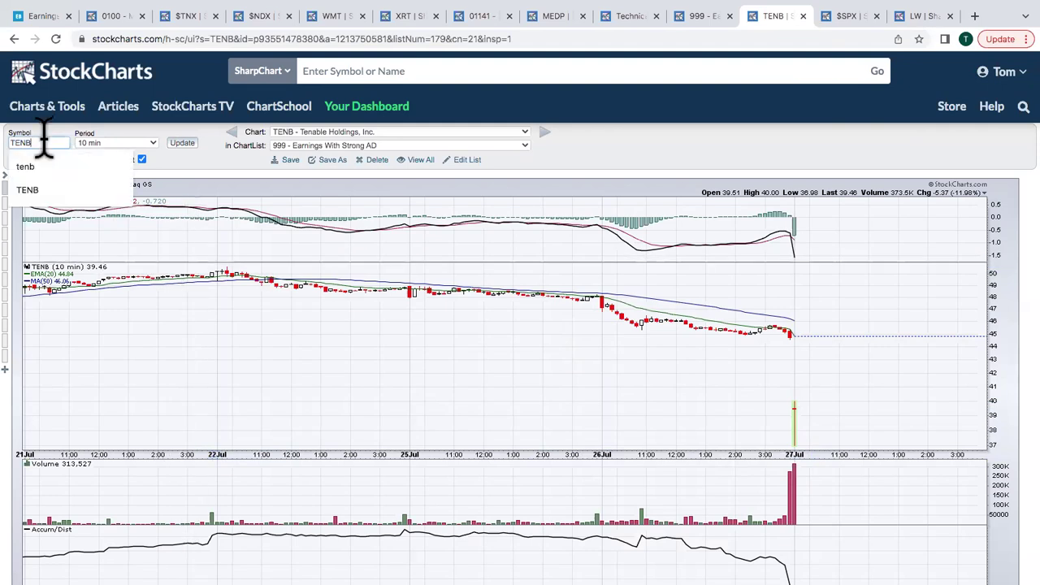
pyautogui.press('BackSpace')
pyautogui.press('BackSpace')
pyautogui.press('BackSpace')
pyautogui.press('BackSpace')
pyautogui.write('medp')
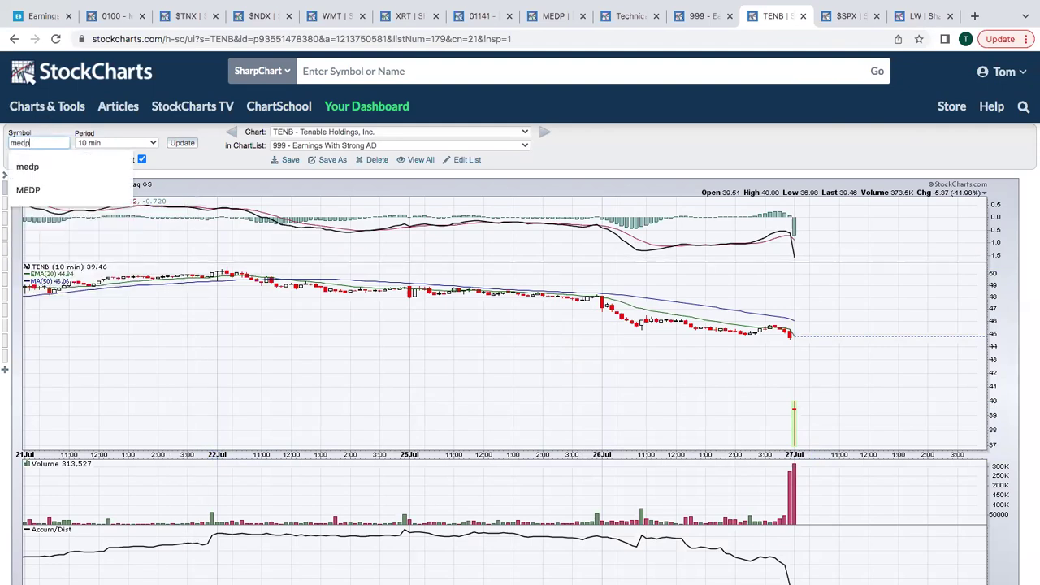
pyautogui.press('Return')
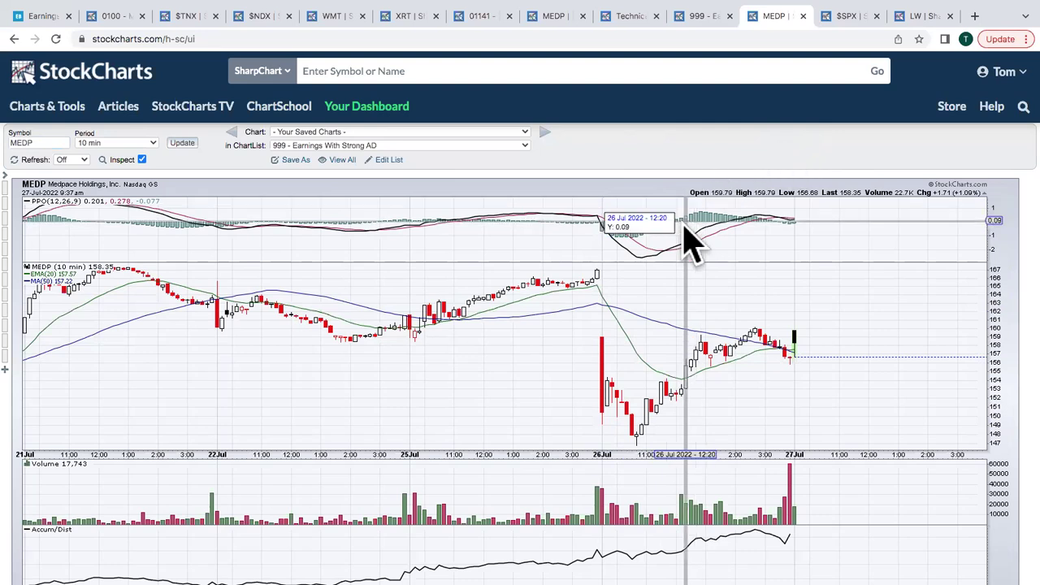
pyautogui.click(141, 159)
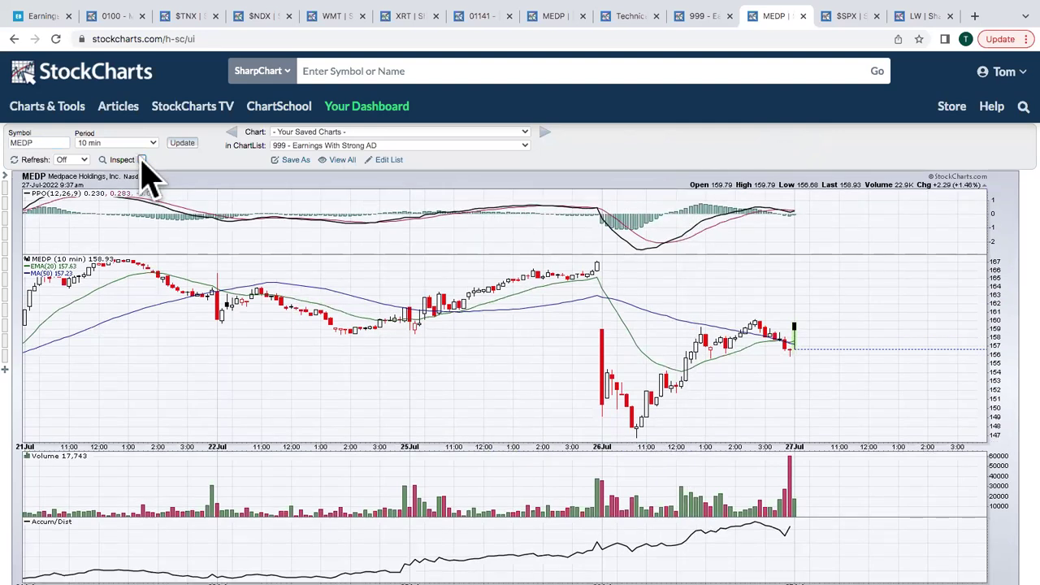
# Return to the TENB chart and view the 10-minute charts of KHC and JNPR in turn
pyautogui.click(14, 39)
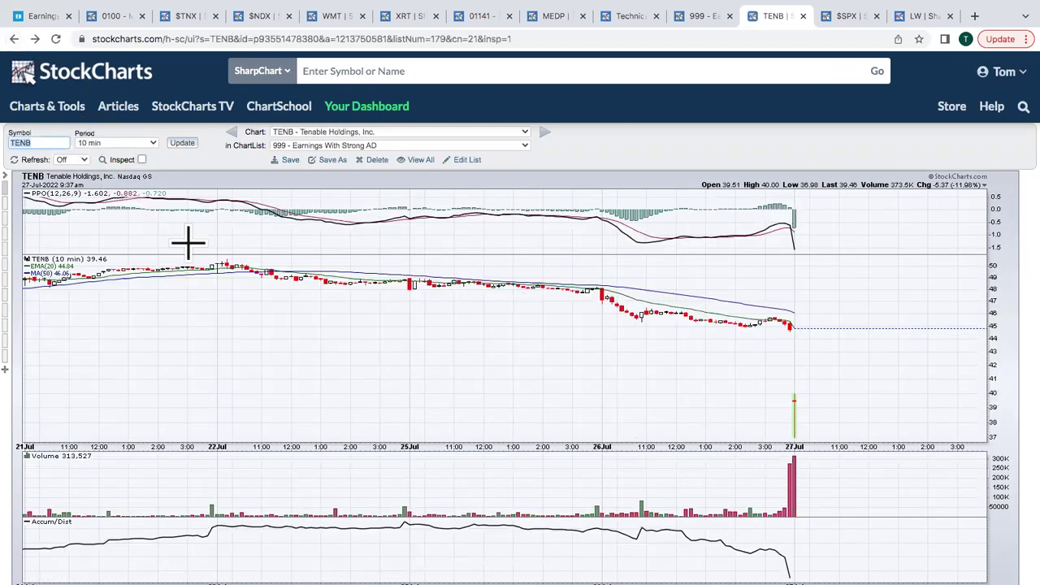
pyautogui.write('khc')
pyautogui.press('Return')
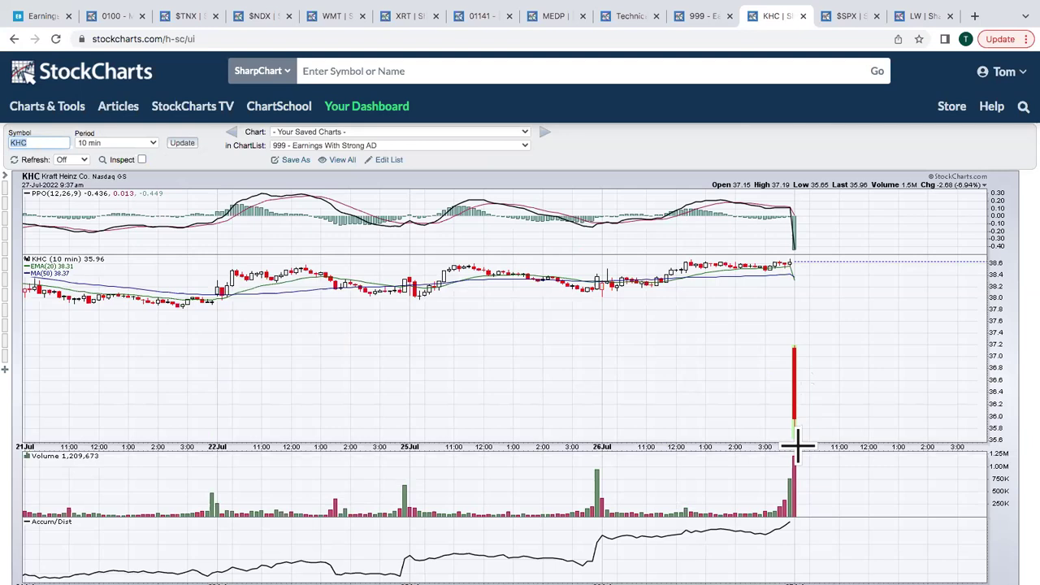
pyautogui.write('jnpr')
pyautogui.press('Return')
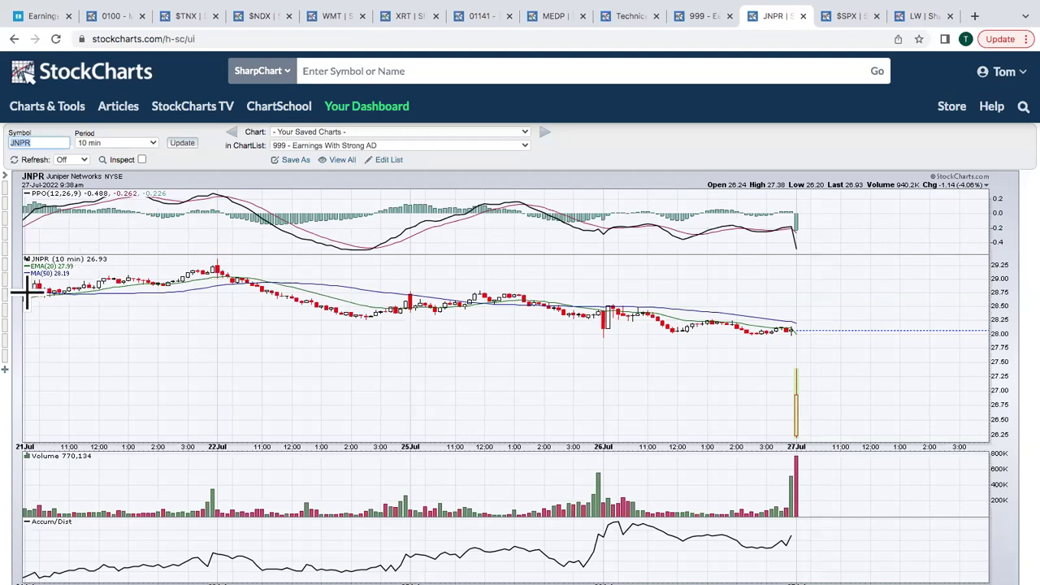
# Switch JNPR to the daily chart style with accumulation/distribution above price, and view KHC and TENB in the same style
pyautogui.click(33, 327)
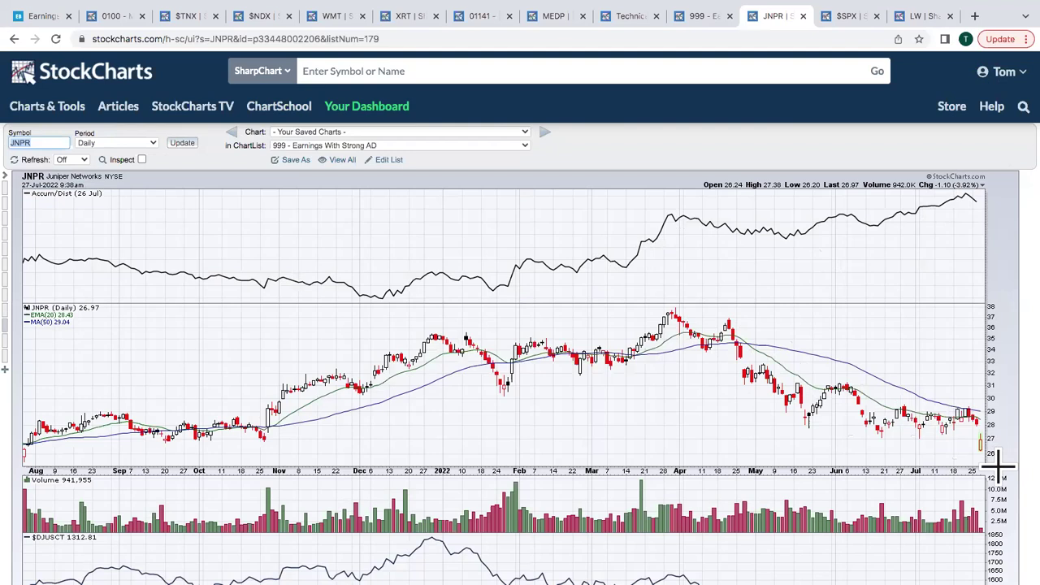
pyautogui.write('khc')
pyautogui.press('Return')
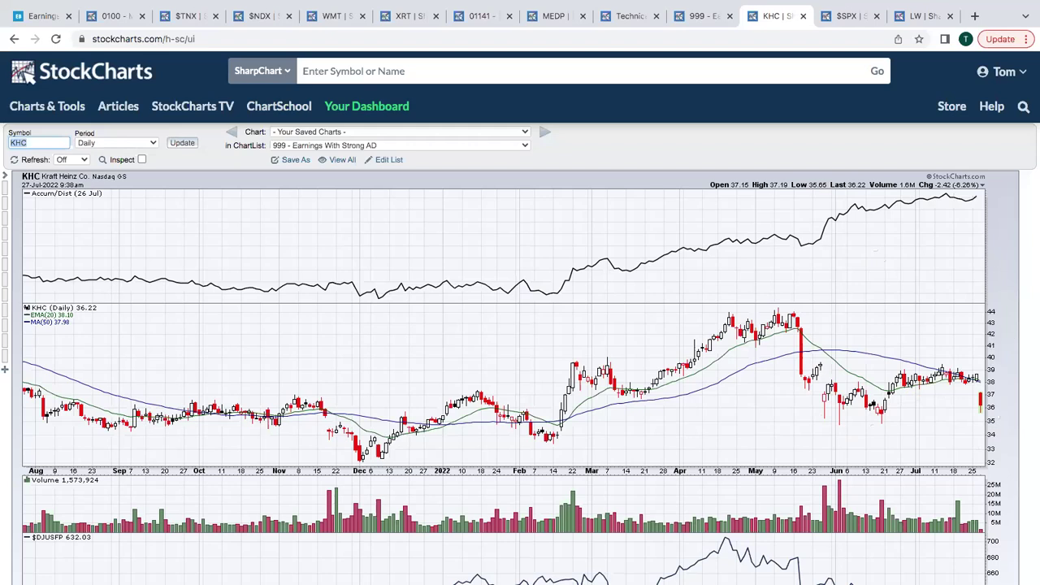
pyautogui.write('te')
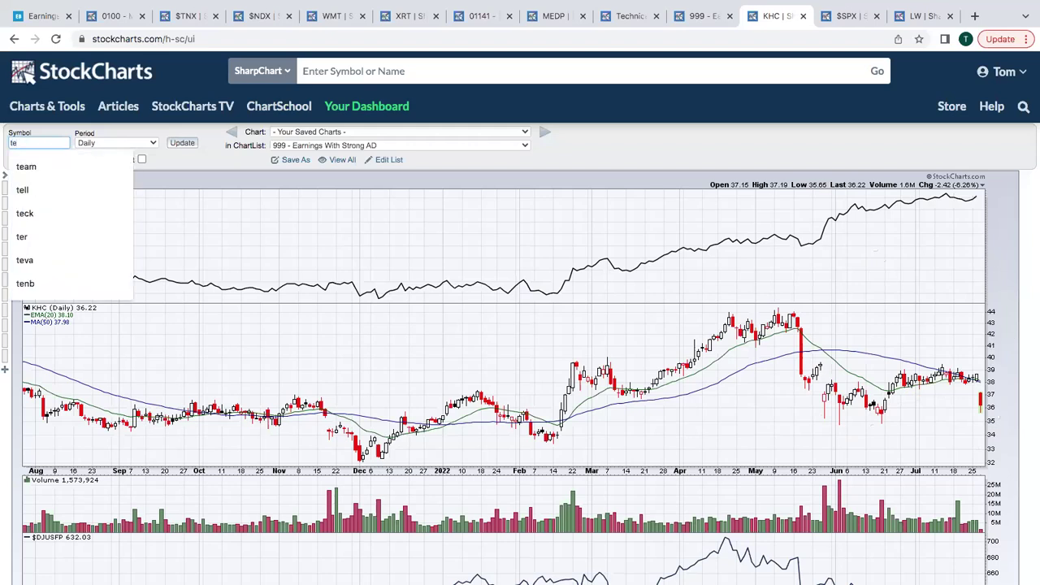
pyautogui.write('nb')
pyautogui.press('Return')
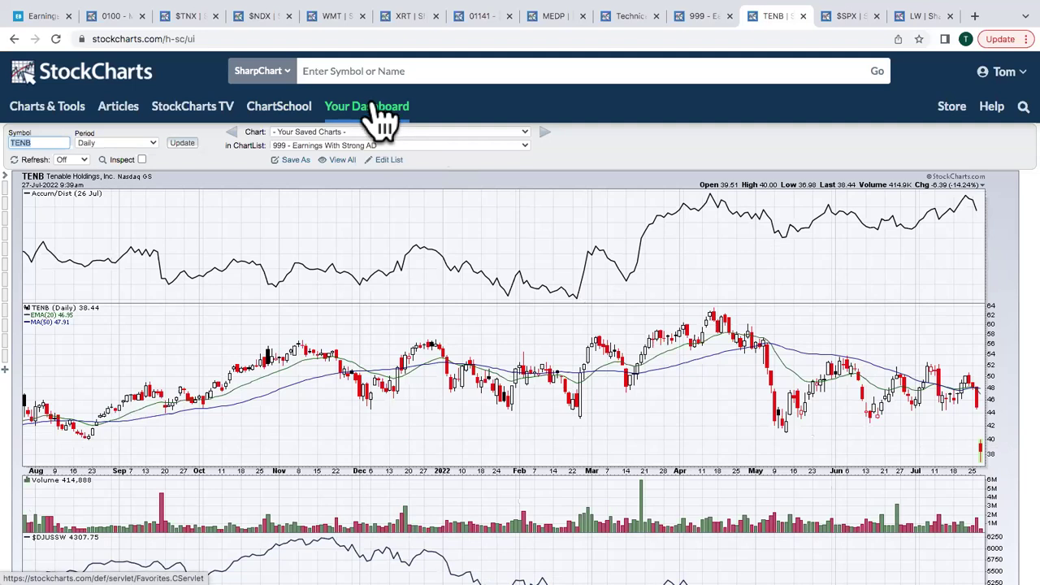
# Glance at the EarningsBeats home page, return to the chart lists and select 400 - Upcoming Earnings - Relative Strength - July 25-29
pyautogui.click(58, 16)
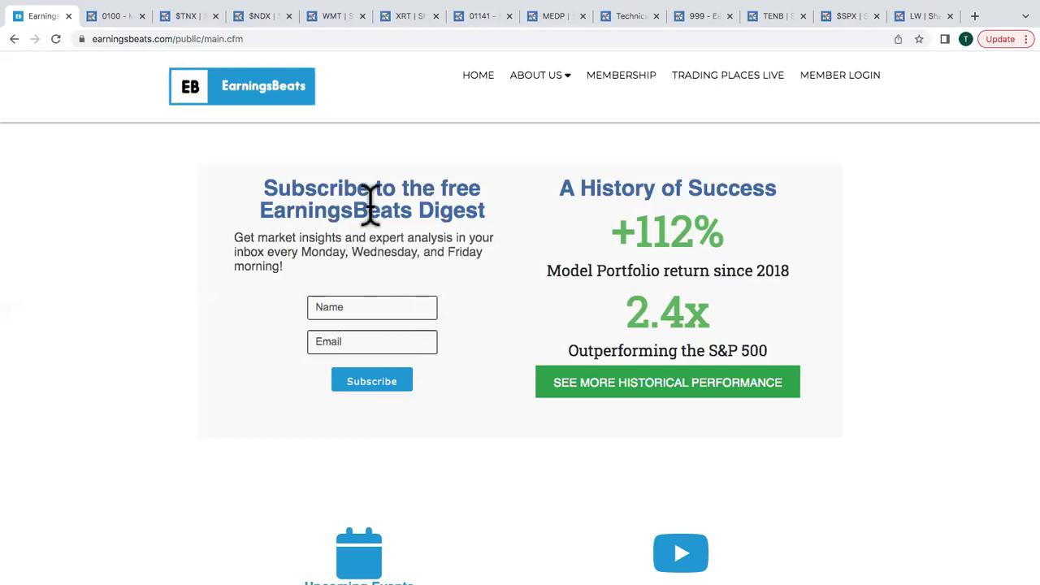
pyautogui.click(710, 16)
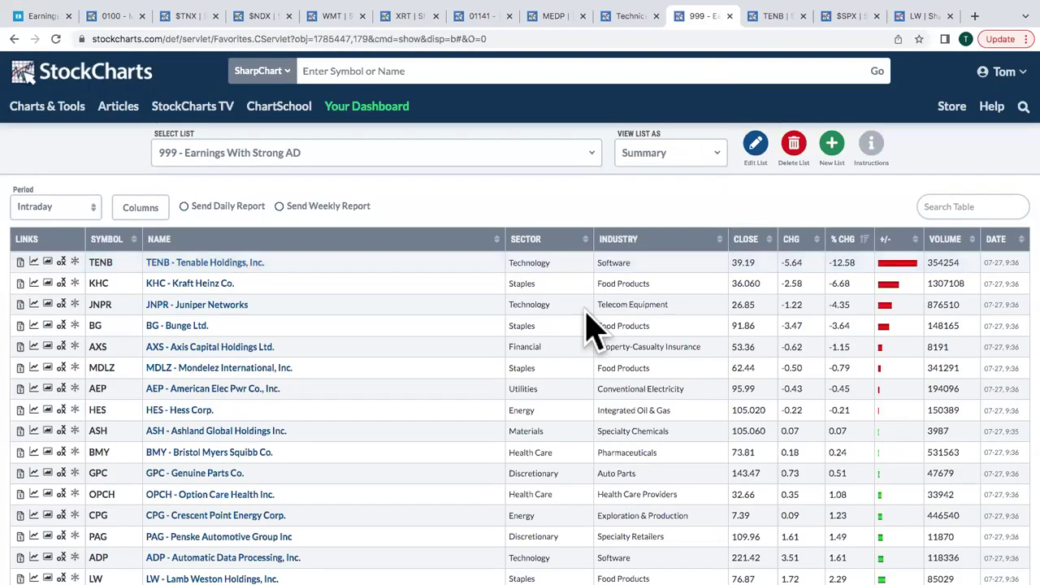
pyautogui.click(476, 156)
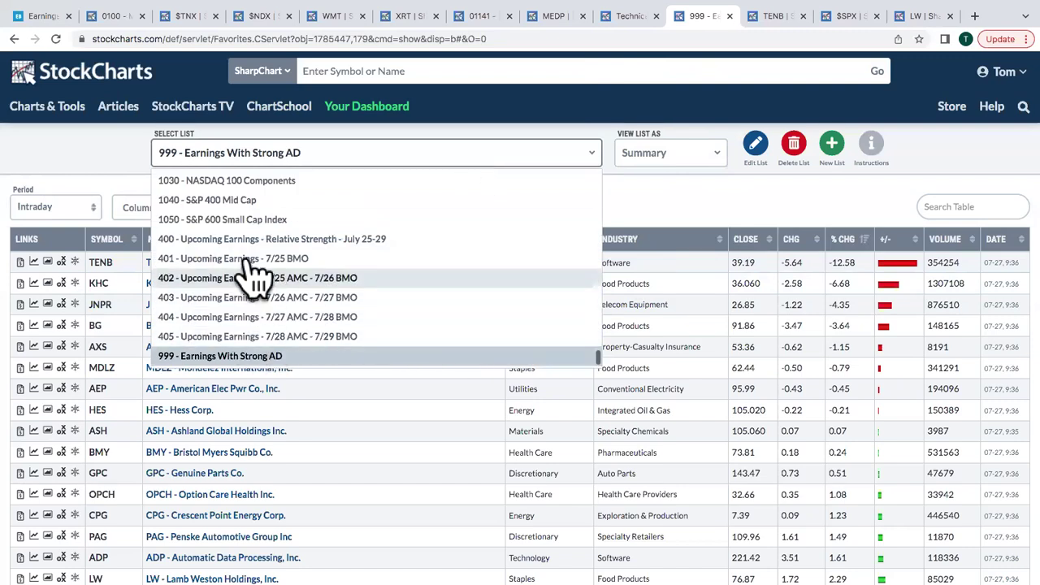
pyautogui.click(299, 242)
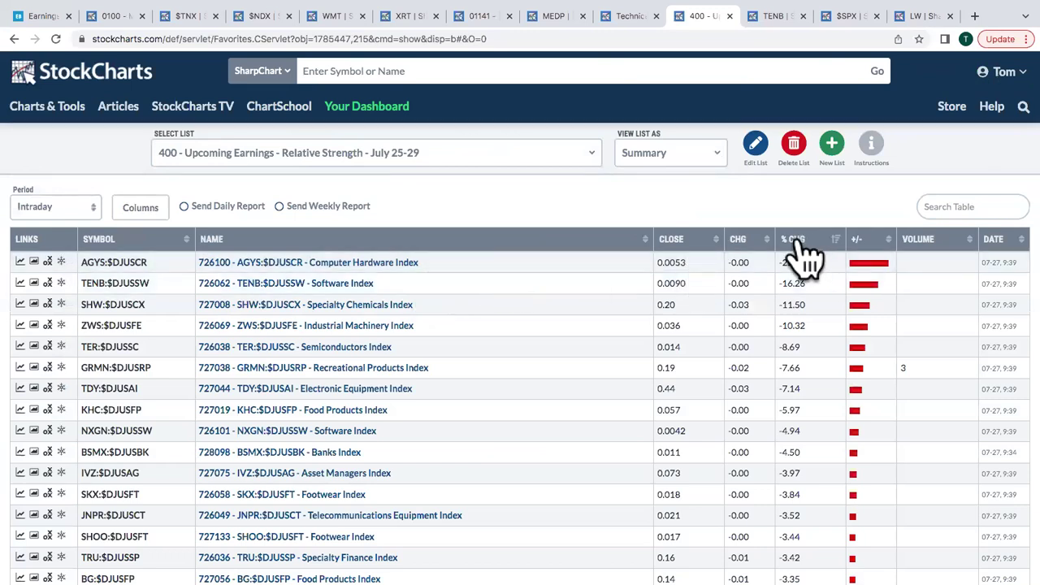
# Set the relative strength list's period to Three Month and sort it by percent change from highest to lowest
pyautogui.click(77, 209)
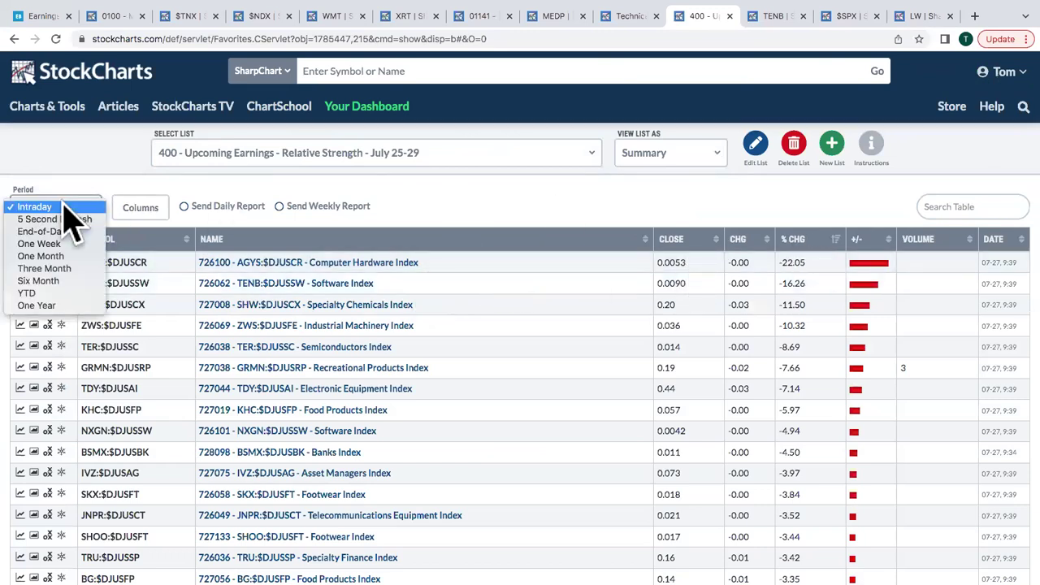
pyautogui.click(63, 274)
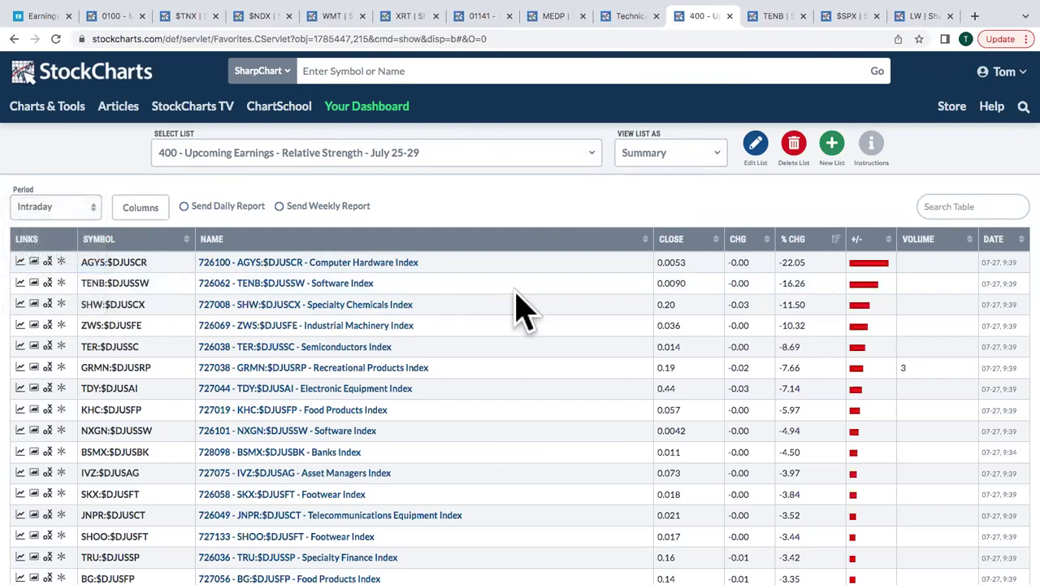
pyautogui.click(797, 240)
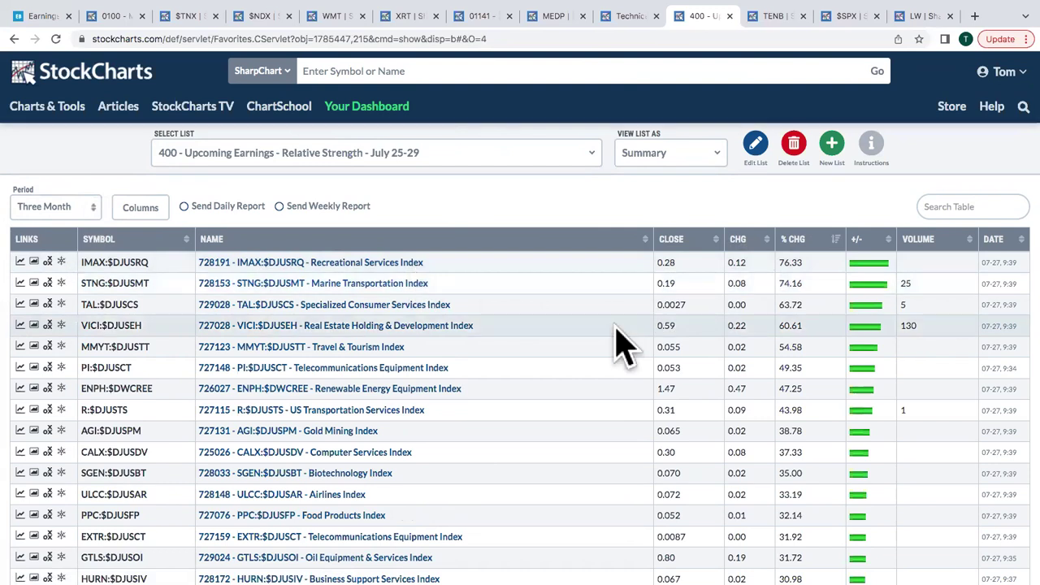
# Display the relative strength list in Edit view and go to the StockCharts dashboard
pyautogui.click(660, 153)
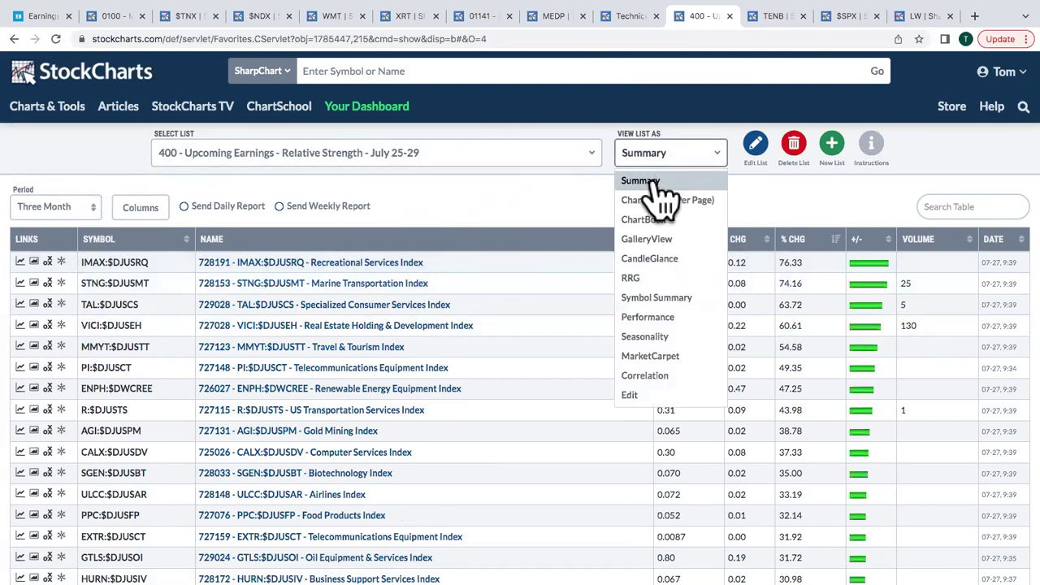
pyautogui.click(641, 395)
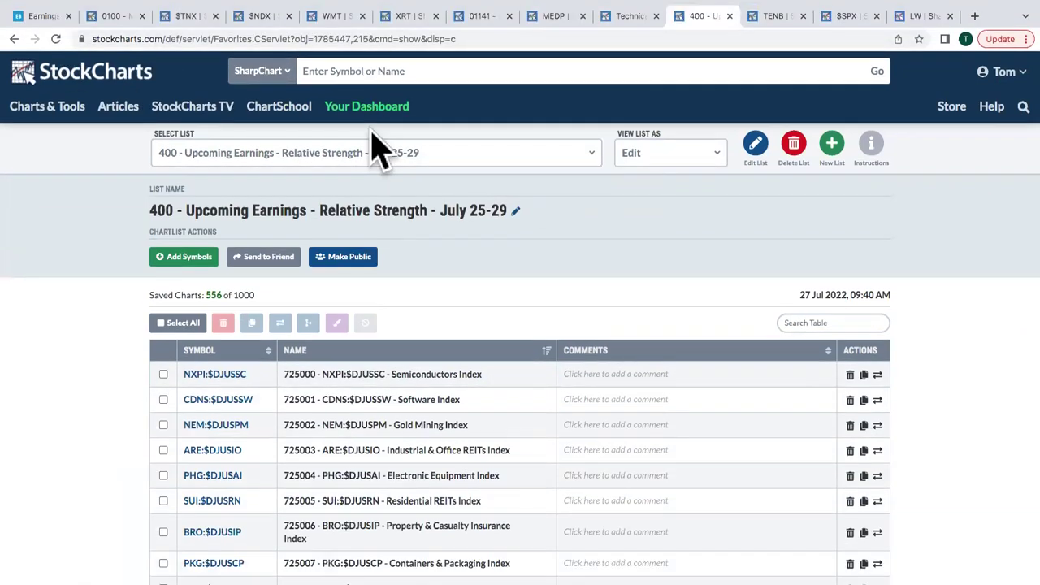
pyautogui.click(366, 106)
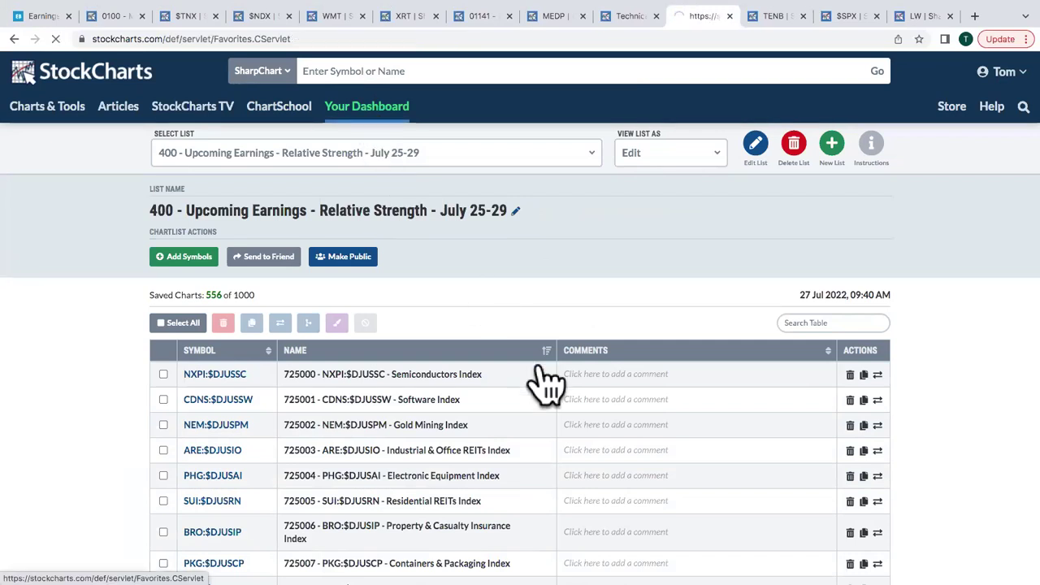